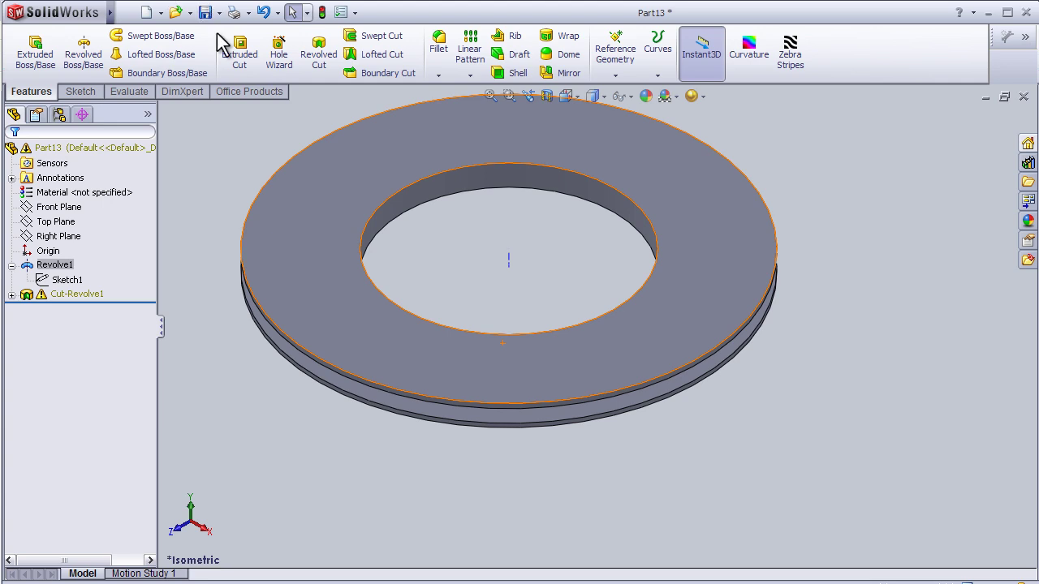
# Step: Create a new blank Part document (Part14)
pyautogui.click(147, 14)
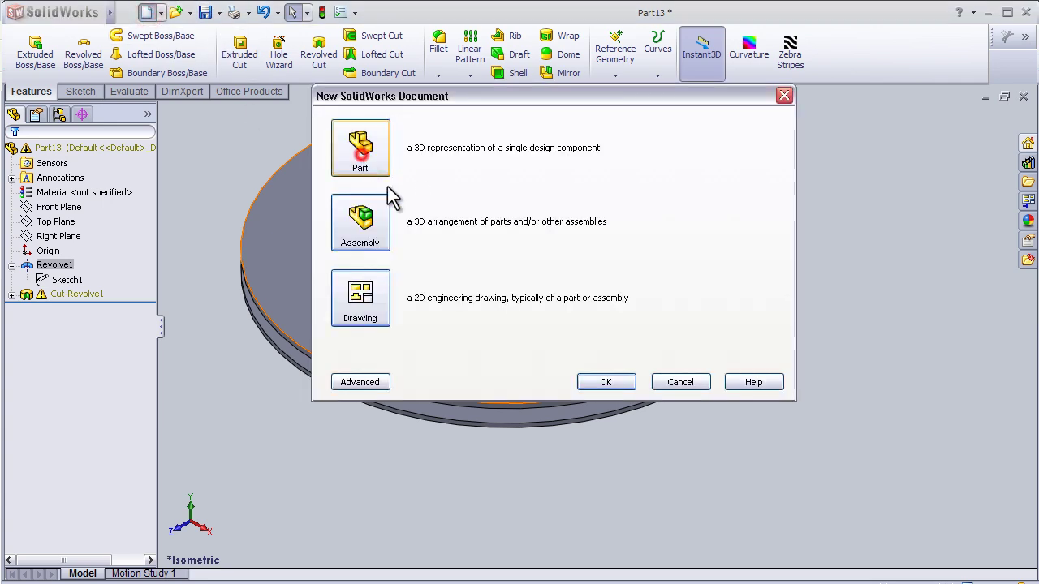
pyautogui.click(607, 383)
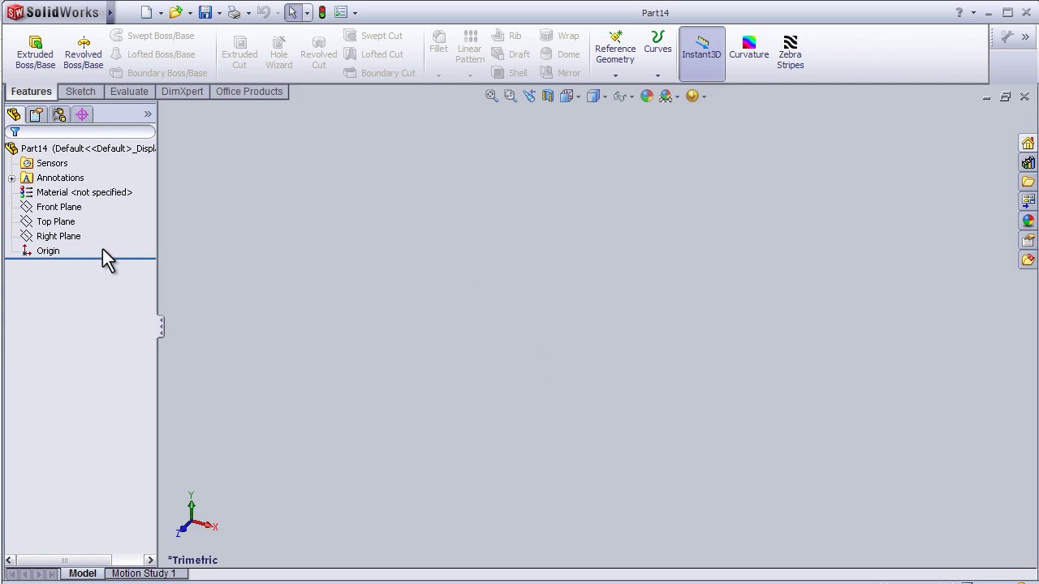
# Step: Sketch a circle centred on the origin on the Front Plane
pyautogui.click(50, 209)
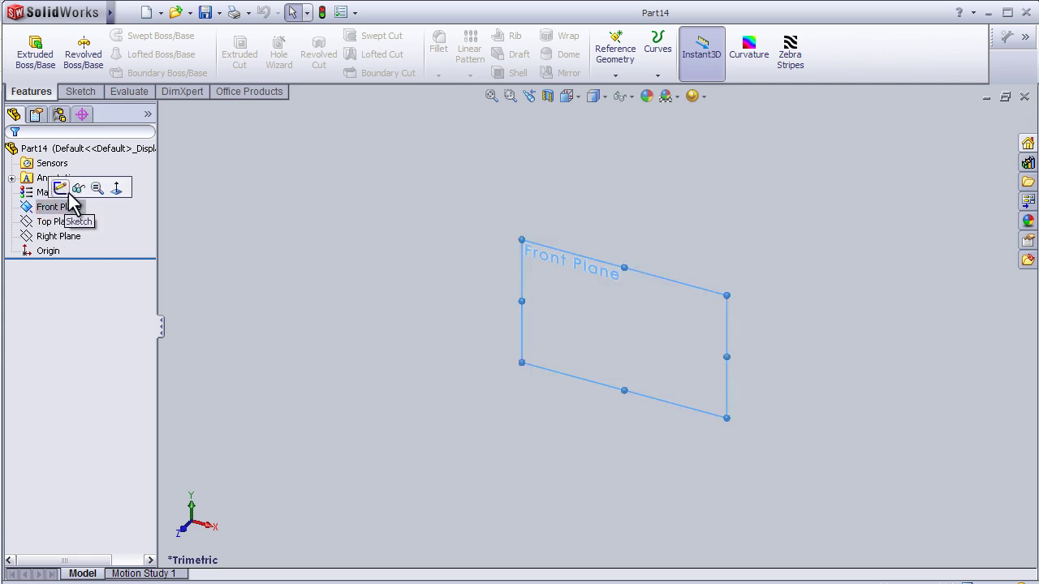
pyautogui.click(61, 187)
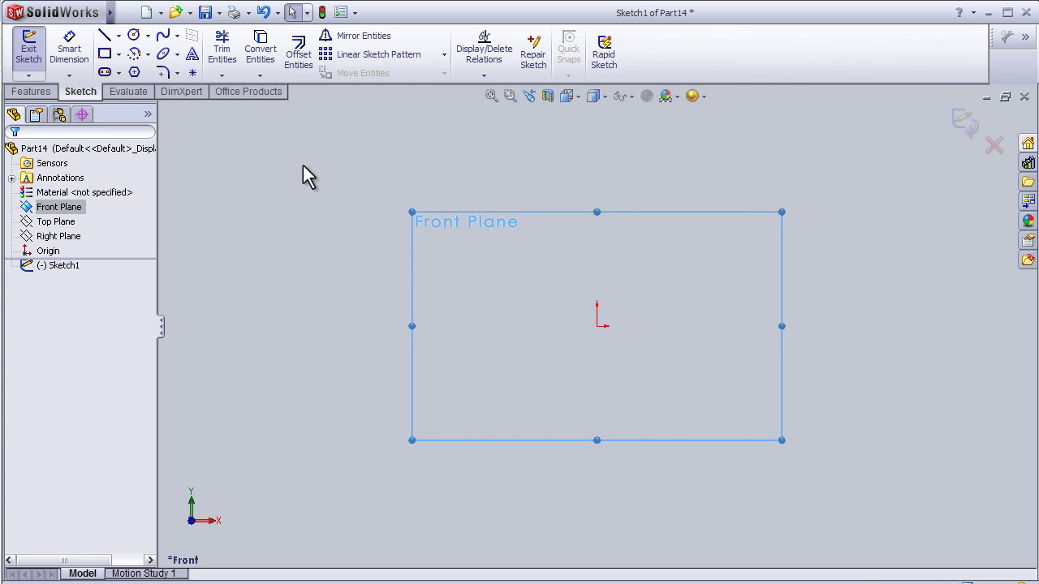
pyautogui.click(134, 38)
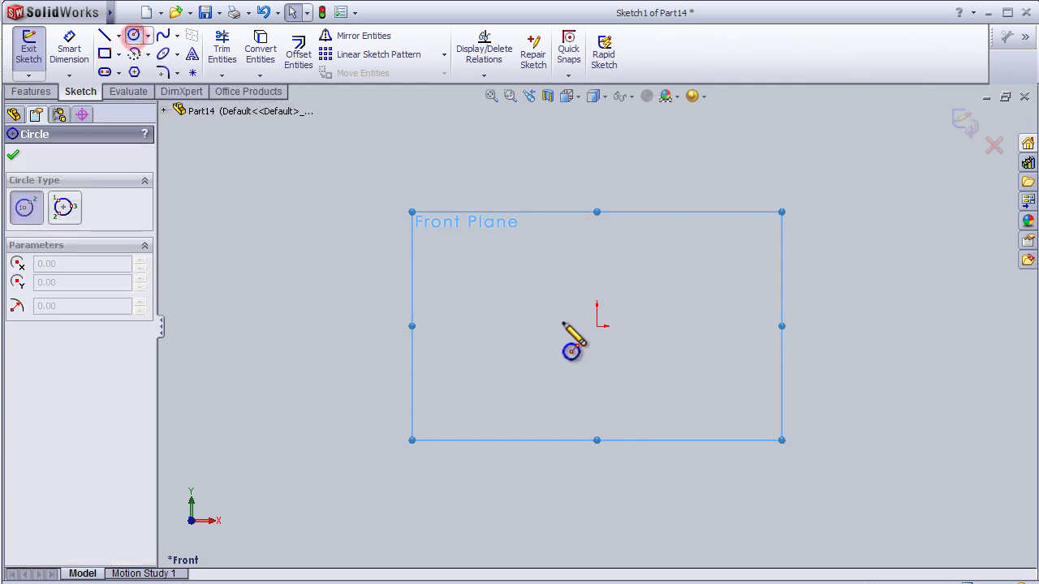
pyautogui.click(597, 325)
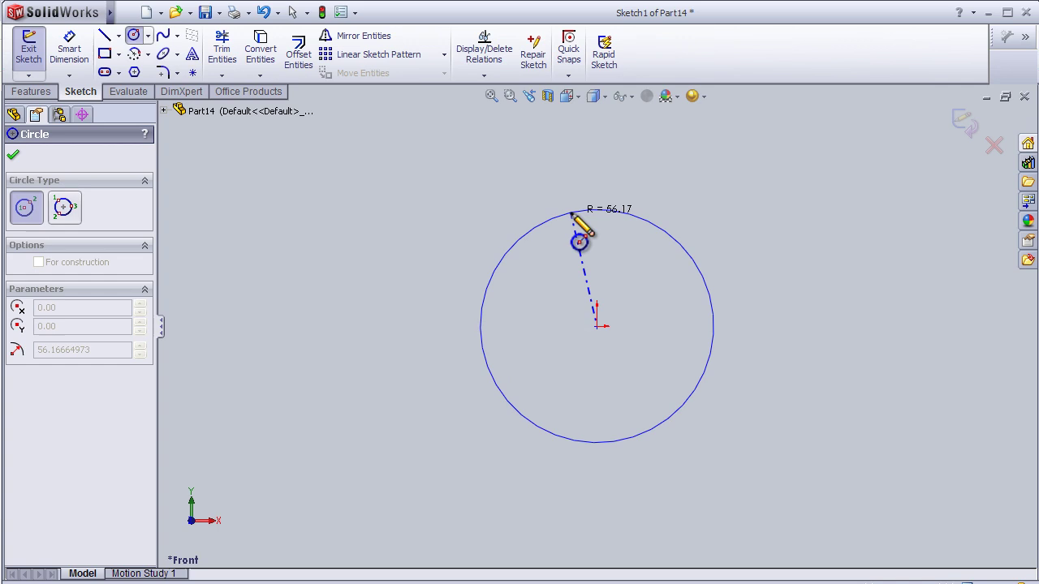
pyautogui.click(591, 212)
# Step: Dimension the circle's diameter to 100 mm and exit the sketch
pyautogui.click(69, 53)
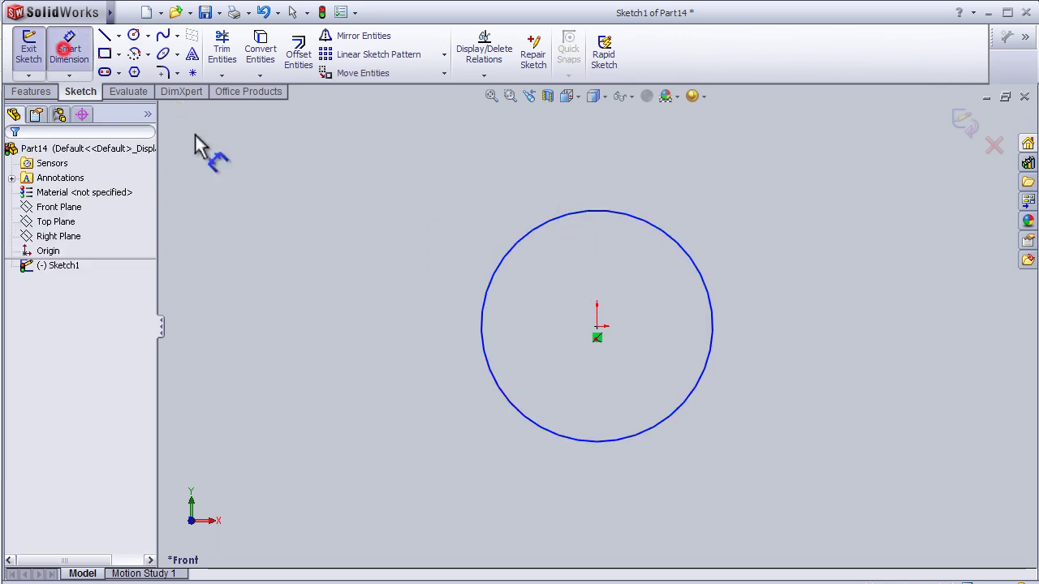
pyautogui.click(551, 220)
pyautogui.click(410, 199)
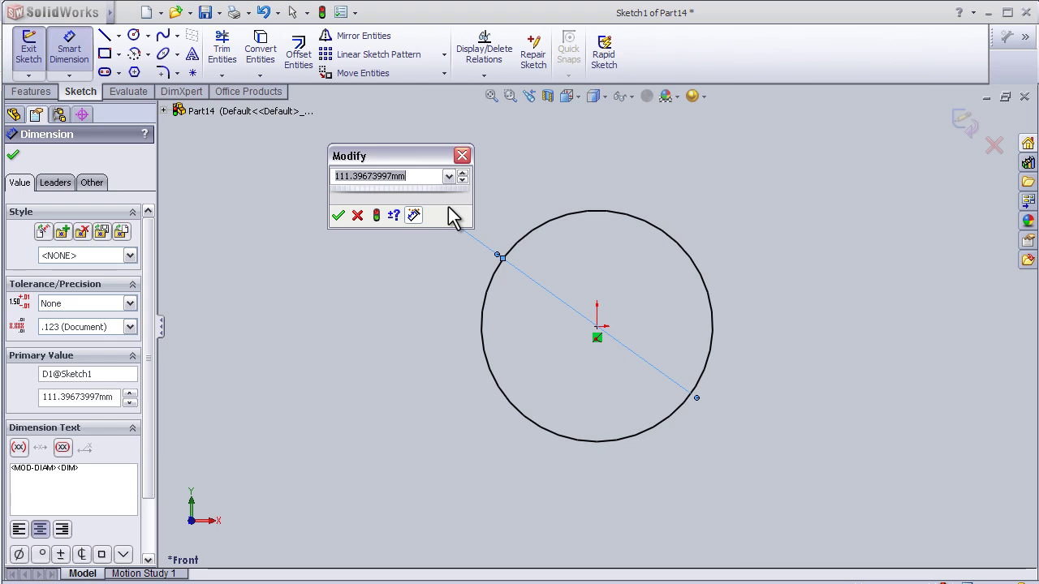
pyautogui.write('100')
pyautogui.press('Return')
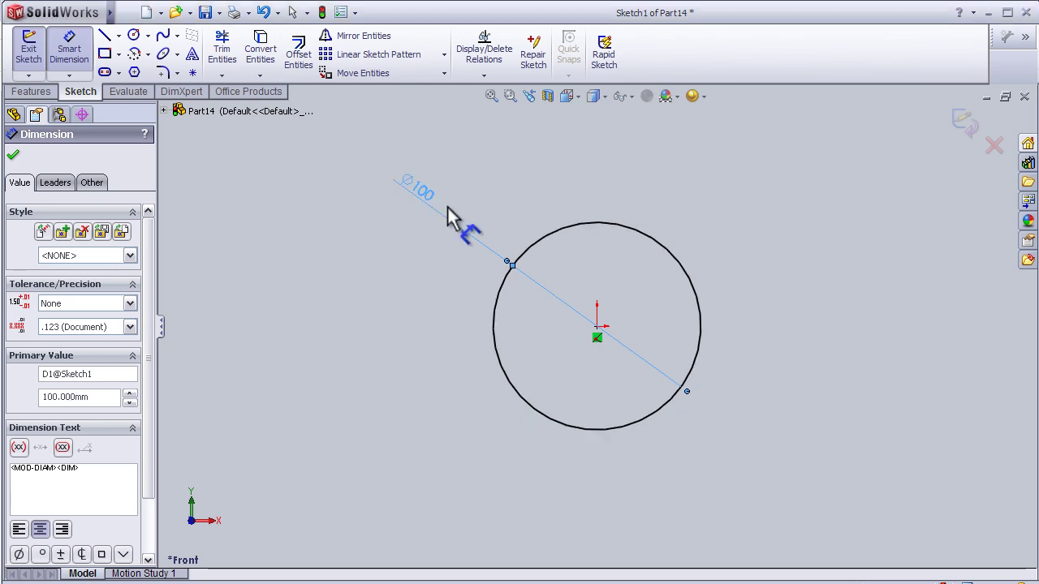
pyautogui.click(962, 122)
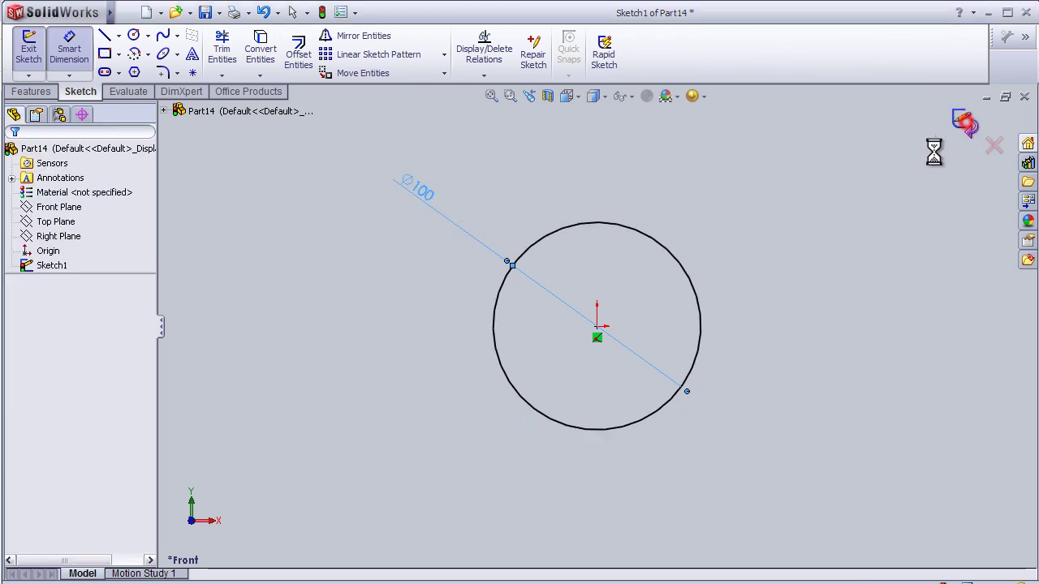
pyautogui.press('f')
pyautogui.moveTo(763, 230); pyautogui.dragTo(714, 317, button='middle')
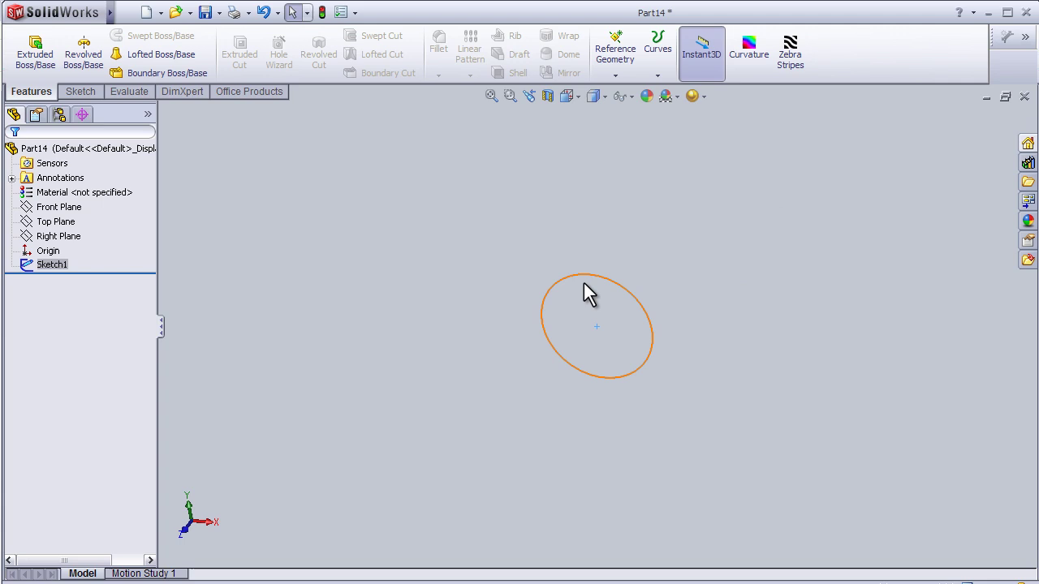
# Step: Open a new sketch on the Top Plane, angled to face the viewer
pyautogui.click(65, 222)
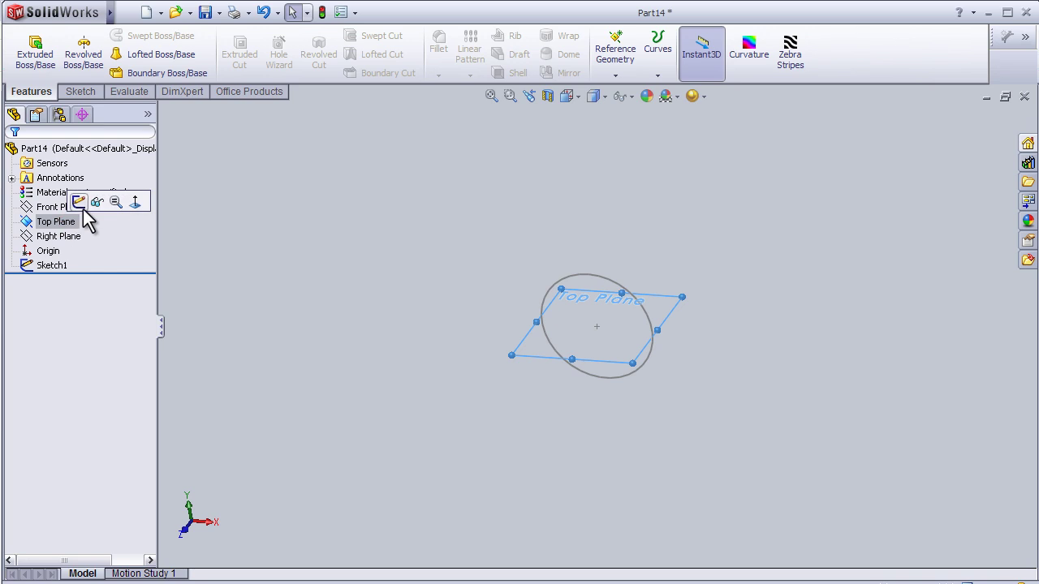
pyautogui.click(86, 203)
pyautogui.moveTo(623, 324)
pyautogui.mouseDown(button='middle')
pyautogui.moveTo(637, 310)
pyautogui.moveTo(609, 250)
pyautogui.moveTo(628, 265)
pyautogui.mouseUp(button='middle')
pyautogui.scroll(-2, 628, 264)
pyautogui.scroll(-1, 598, 333)
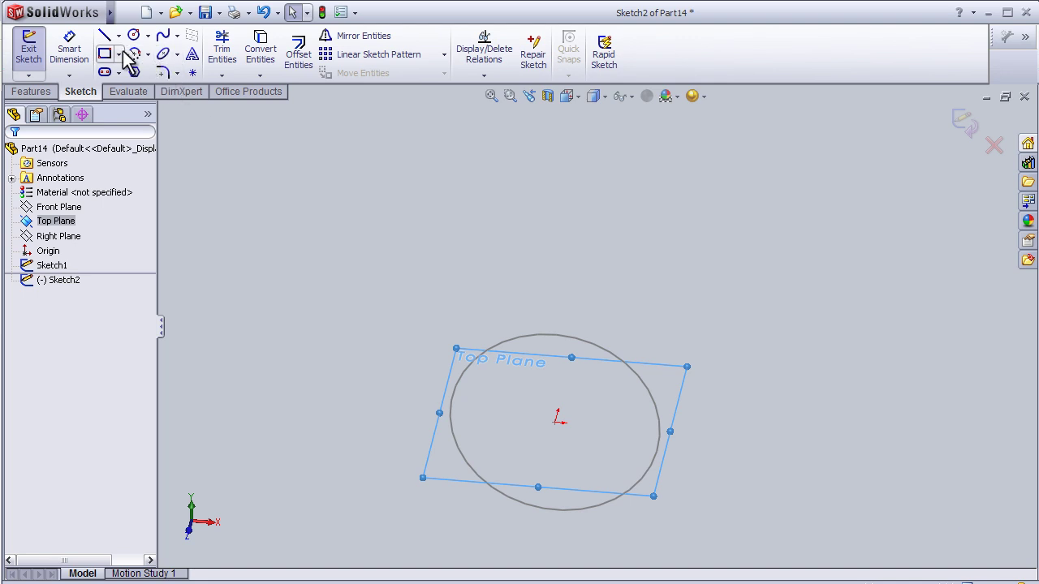
# Step: Begin a spline at the origin with two points curving away from the circle
pyautogui.click(163, 38)
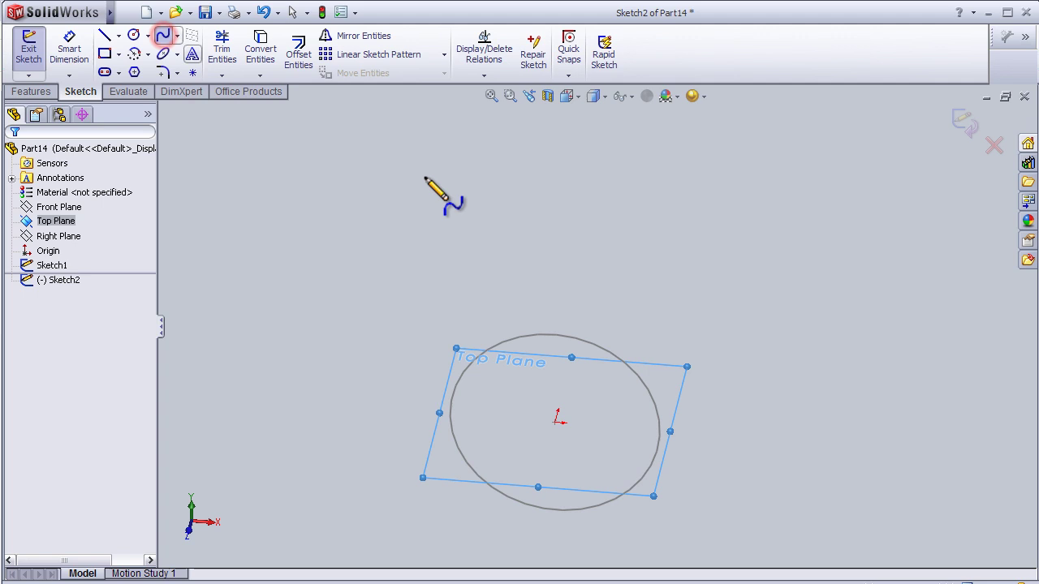
pyautogui.scroll(-5, 552, 399)
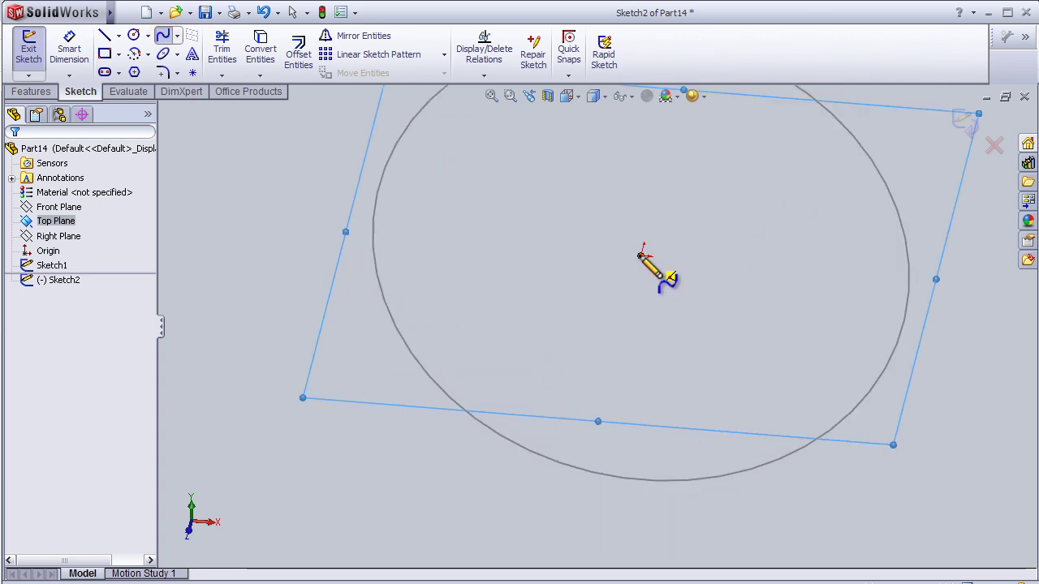
pyautogui.click(641, 256)
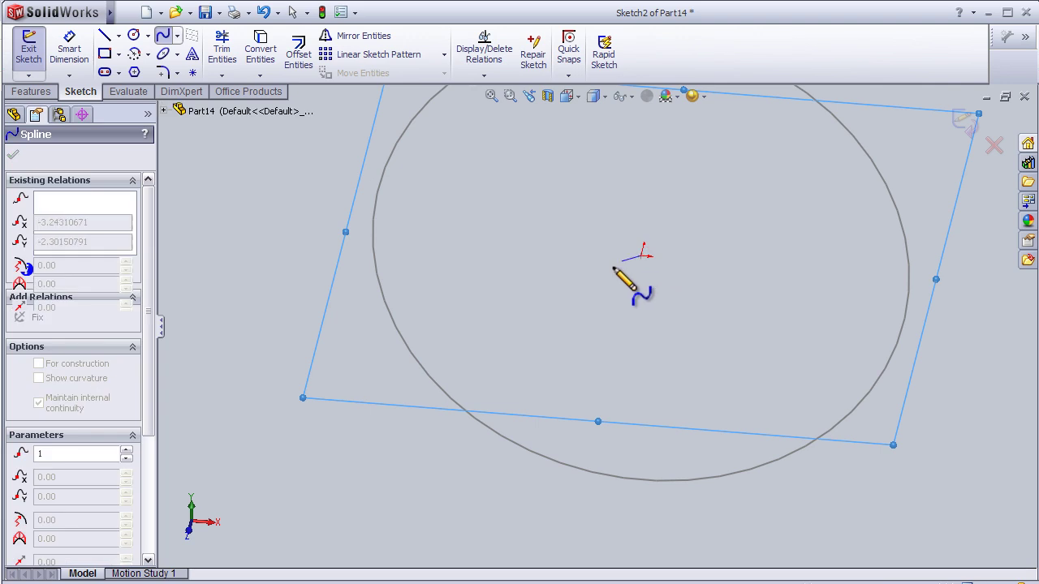
pyautogui.scroll(1, 578, 296)
pyautogui.scroll(2, 574, 292)
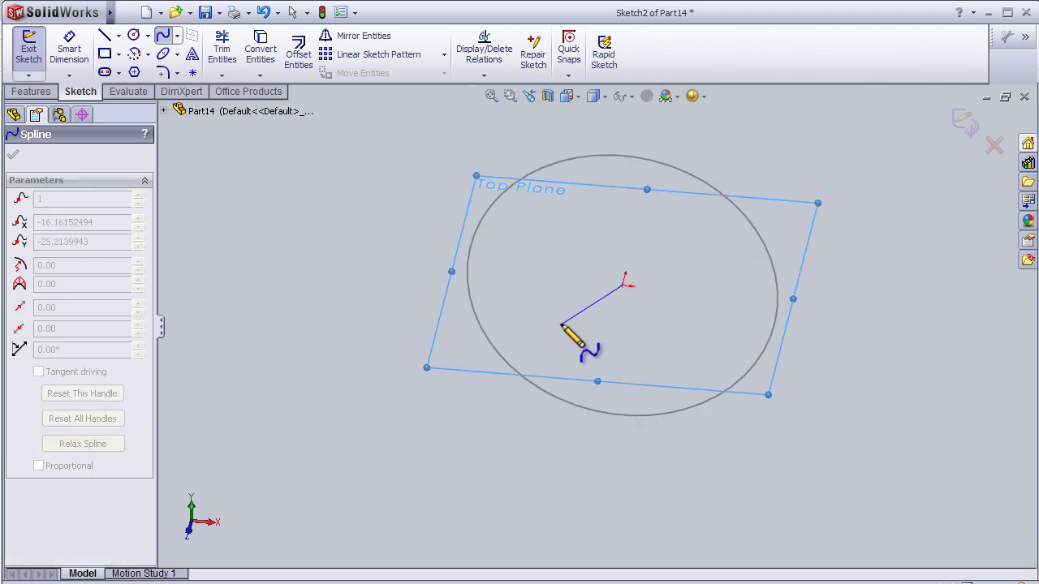
pyautogui.scroll(2, 537, 313)
pyautogui.scroll(3, 537, 313)
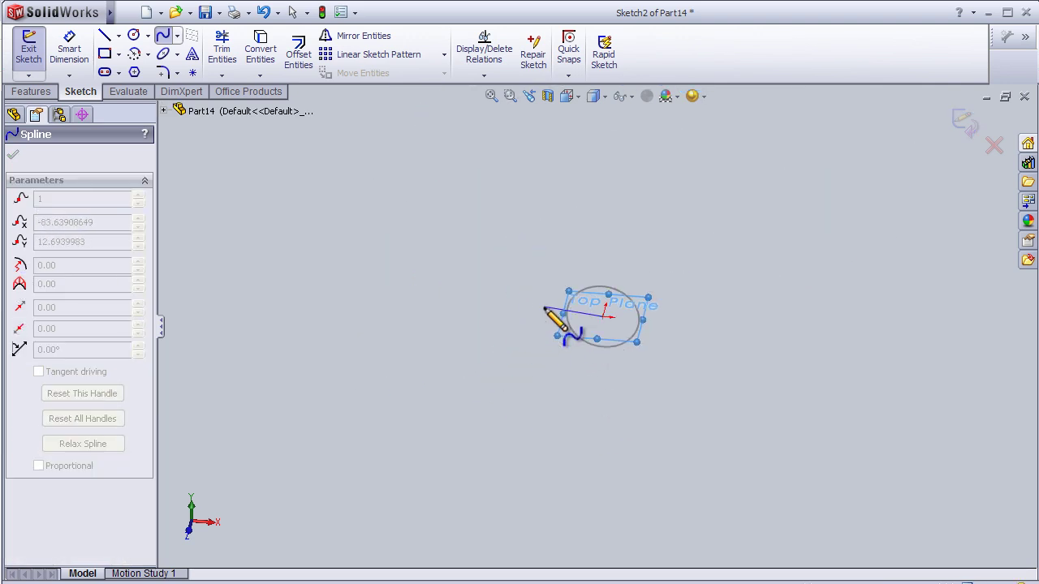
pyautogui.click(478, 365)
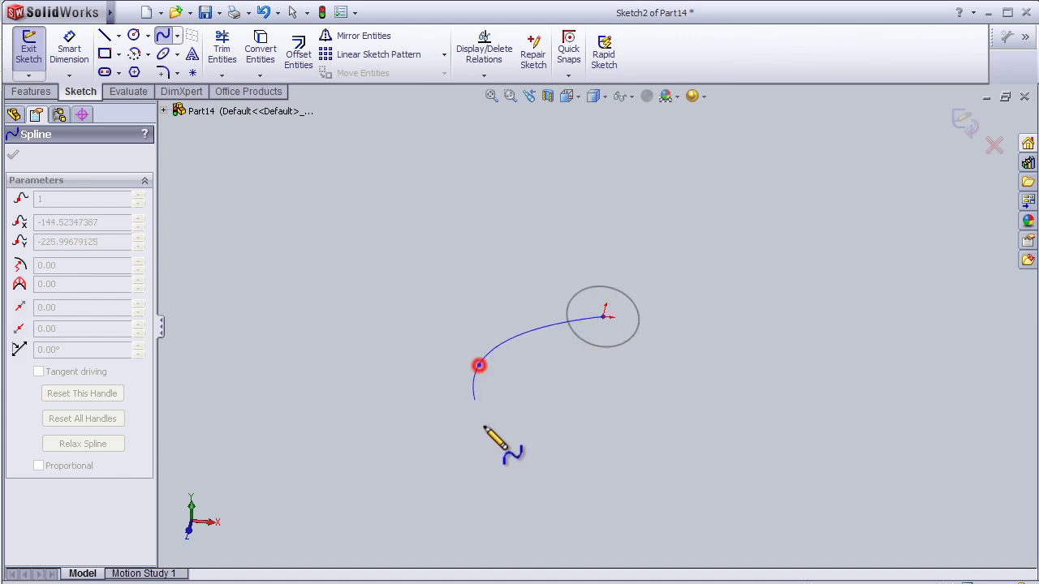
pyautogui.click(452, 488)
# Step: Switch to the top view and add wiggling points to the spline
pyautogui.press('space')
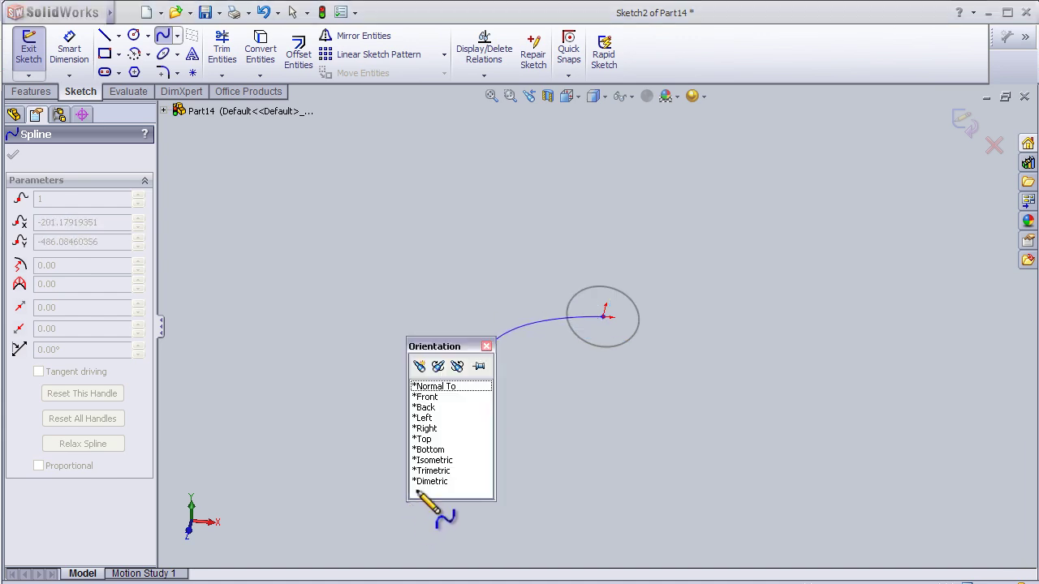
pyautogui.click(459, 386)
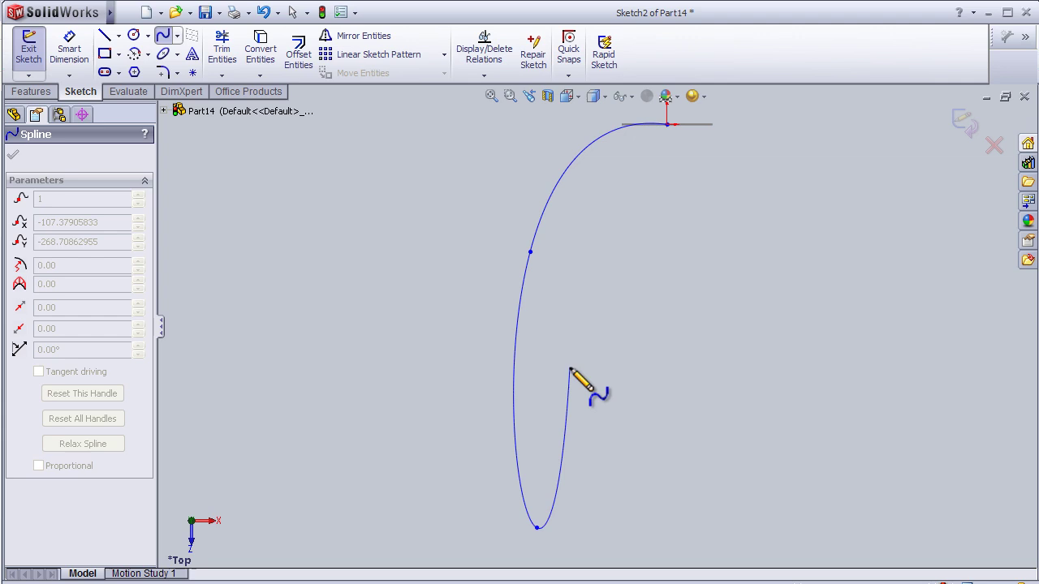
pyautogui.scroll(-3, 571, 369)
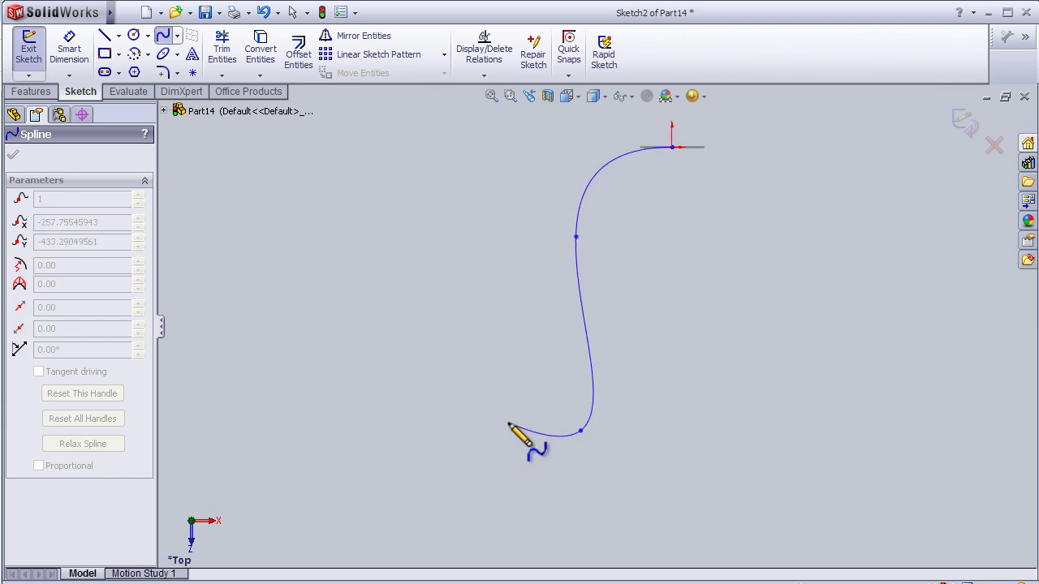
pyautogui.click(520, 472)
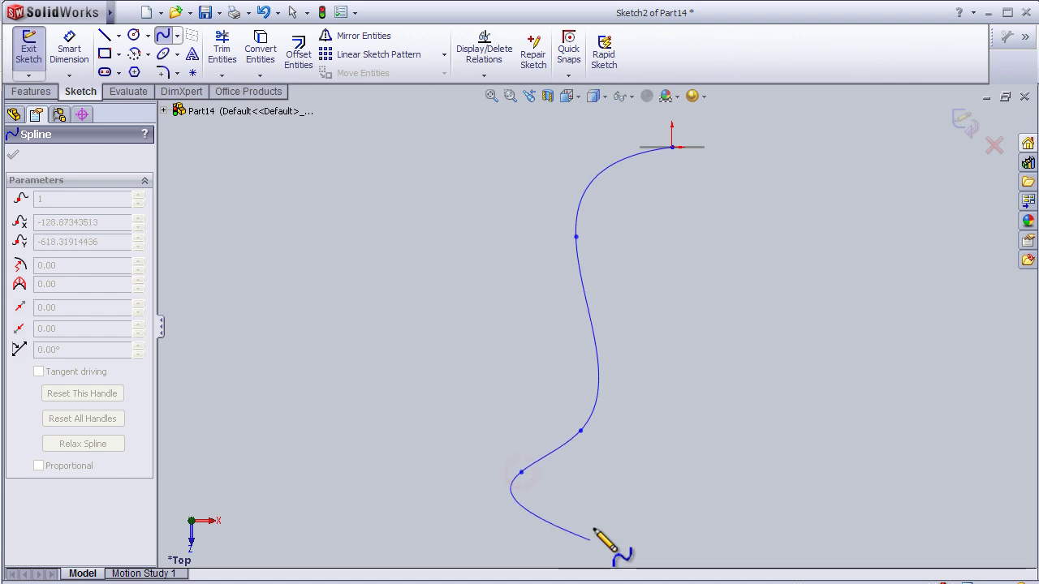
pyautogui.press('z')
pyautogui.press('z')
pyautogui.press('z')
pyautogui.press('z')
pyautogui.press('z')
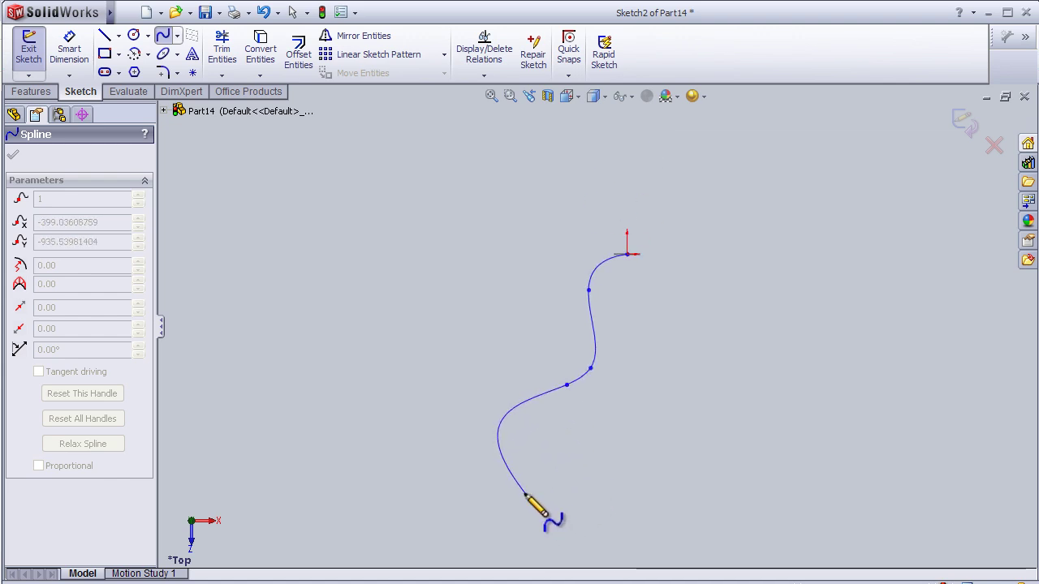
pyautogui.click(560, 428)
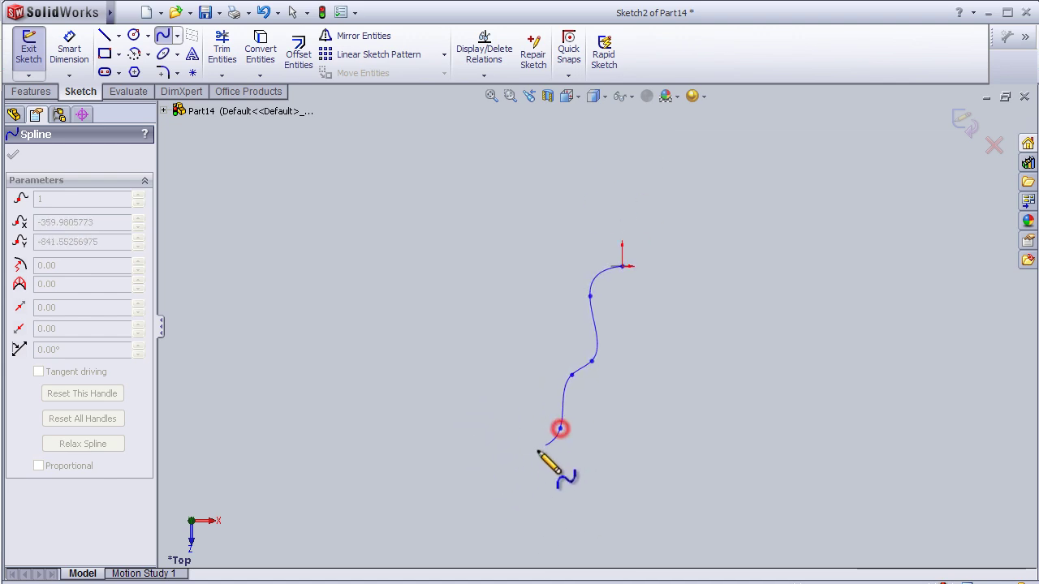
pyautogui.click(495, 466)
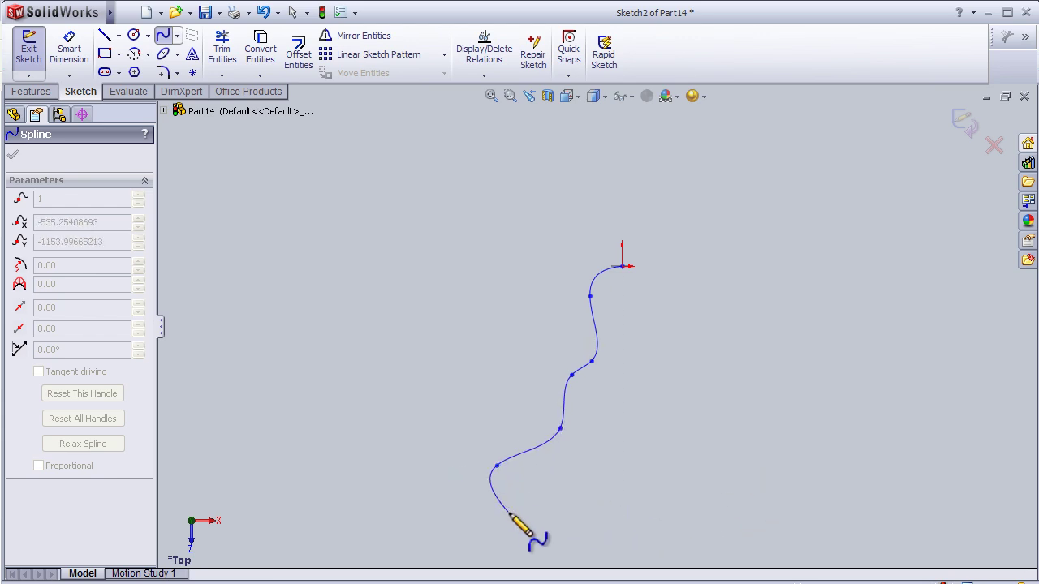
# Step: Extend the spline downward and rightward, then end it at its far point
pyautogui.click(509, 515)
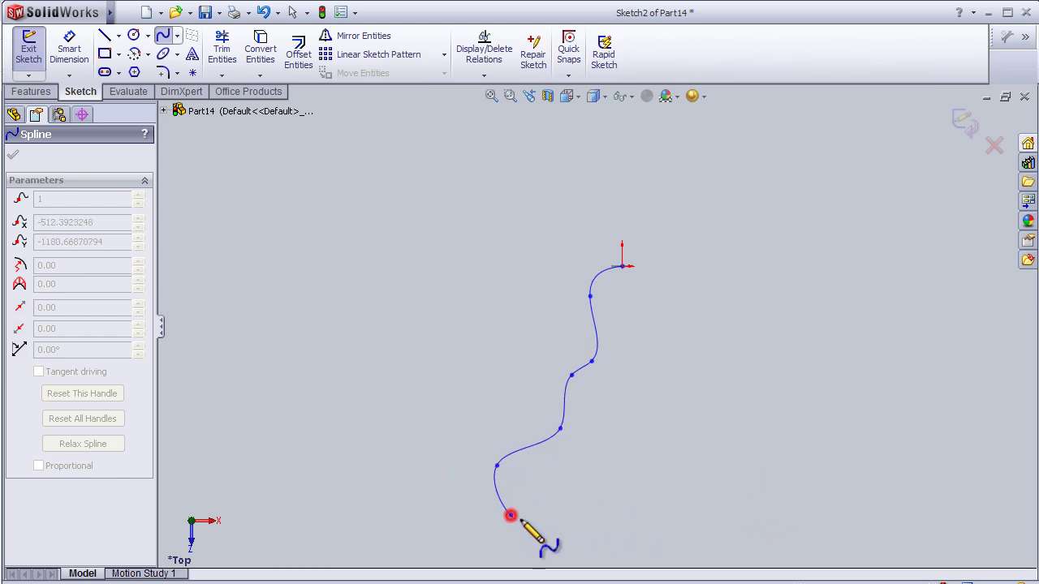
pyautogui.click(622, 484)
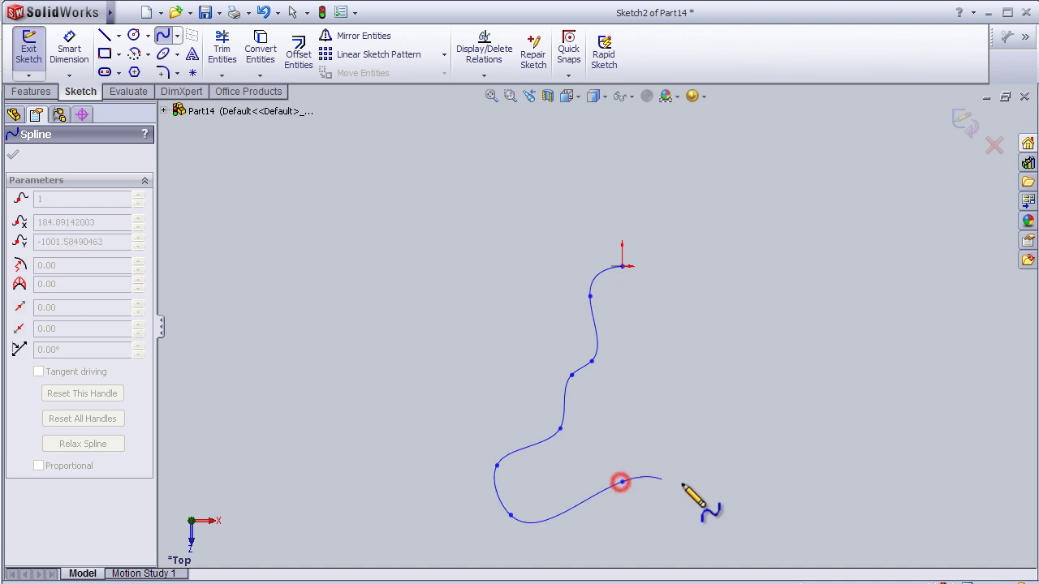
pyautogui.click(742, 516)
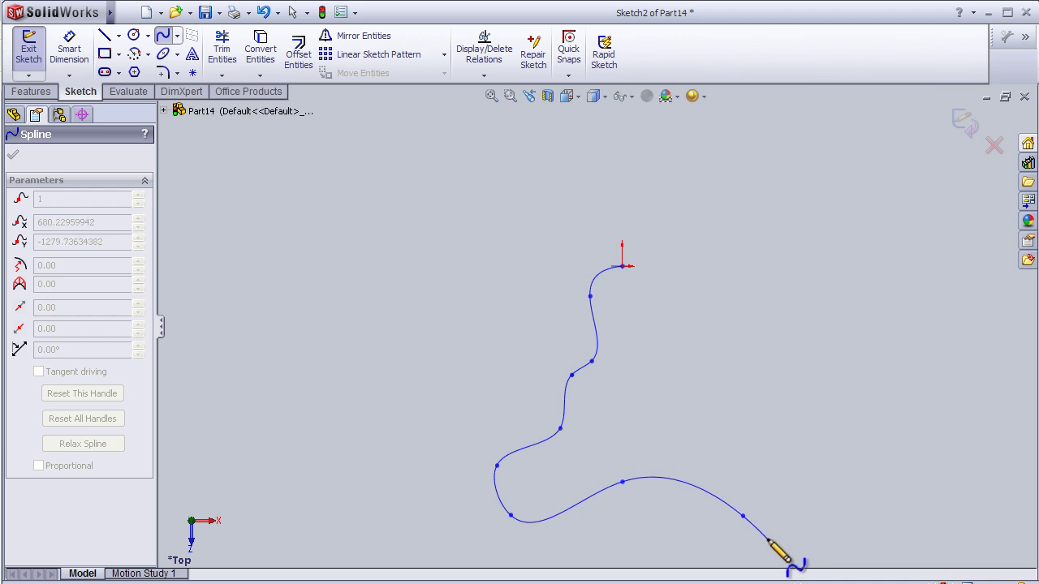
pyautogui.click(767, 539)
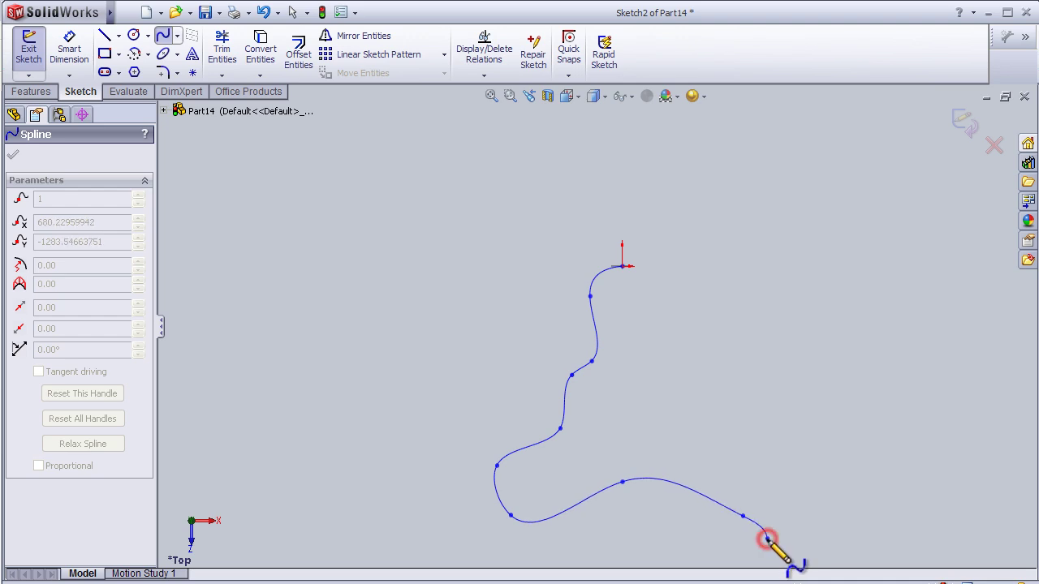
pyautogui.doubleClick(881, 502)
pyautogui.press('Escape')
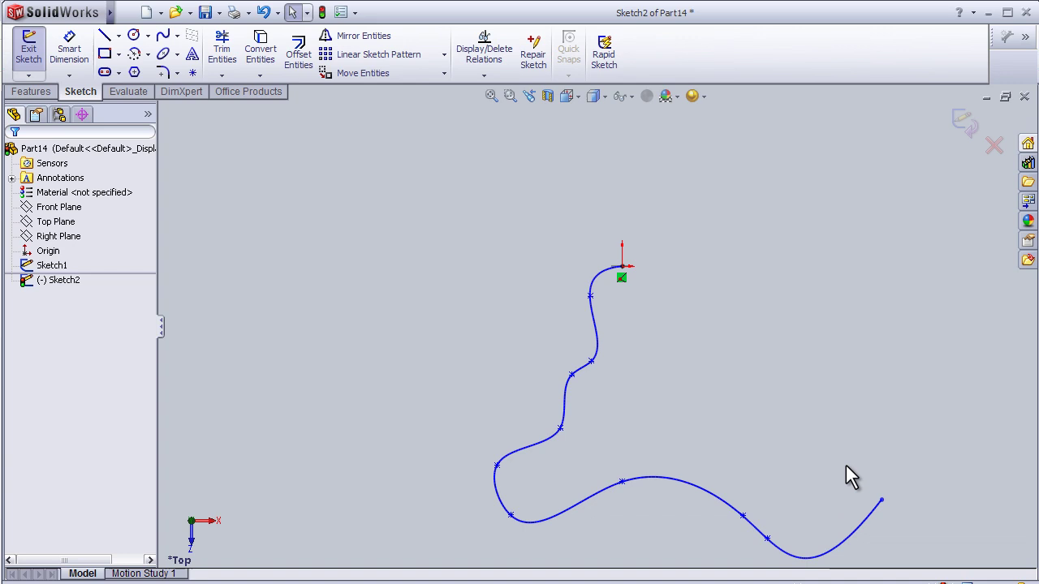
# Step: Exit the path sketch and orbit to inspect the spline's 3D shape
pyautogui.click(963, 138)
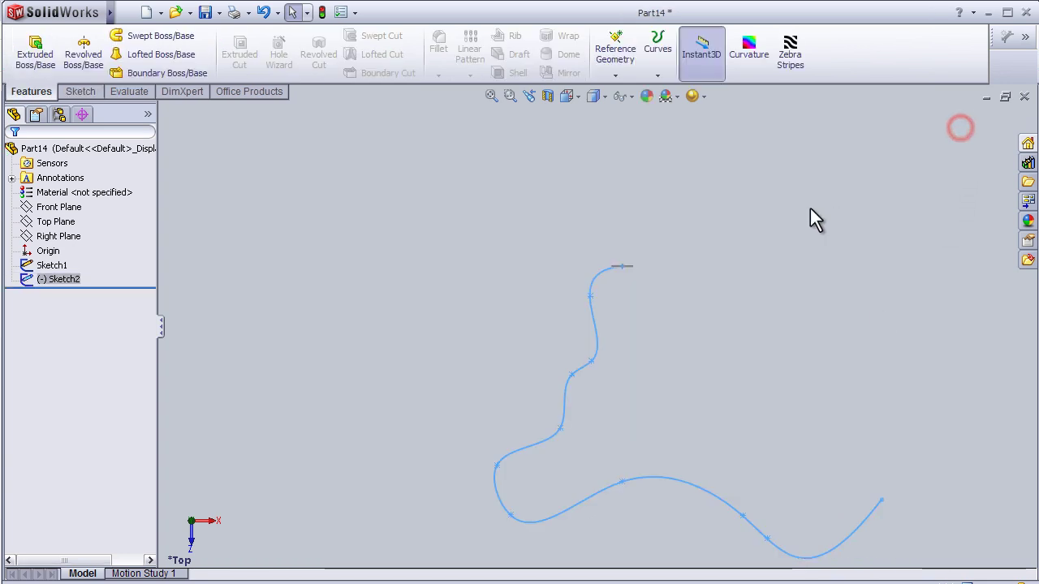
pyautogui.scroll(3, 726, 284)
pyautogui.moveTo(659, 274)
pyautogui.mouseDown(button='middle')
pyautogui.moveTo(614, 313)
pyautogui.moveTo(633, 311)
pyautogui.moveTo(624, 343)
pyautogui.moveTo(626, 313)
pyautogui.moveTo(566, 338)
pyautogui.moveTo(790, 280)
pyautogui.moveTo(734, 305)
pyautogui.moveTo(760, 306)
pyautogui.mouseUp(button='middle')
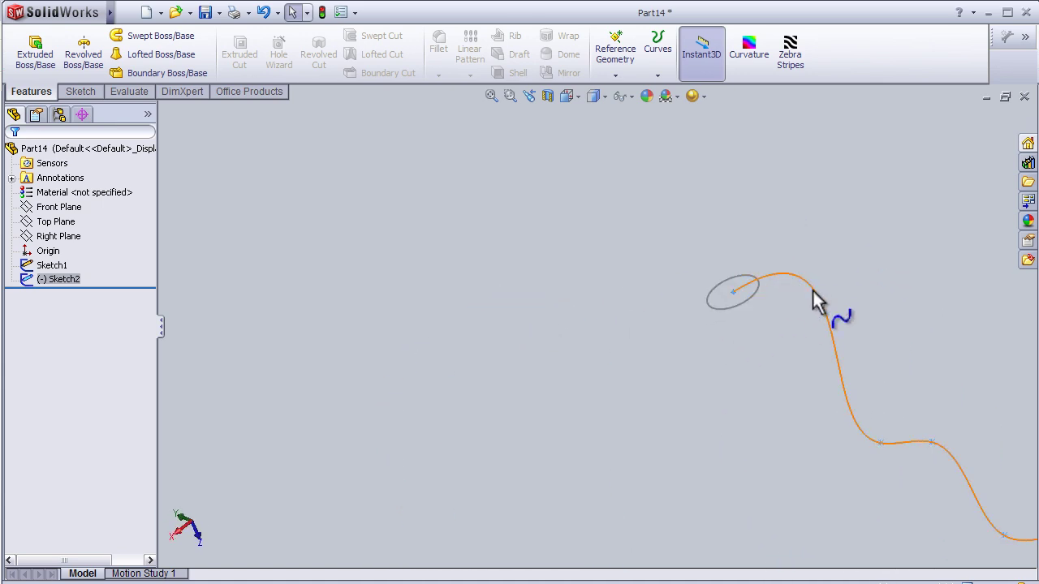
pyautogui.moveTo(930, 437)
pyautogui.mouseDown(button='middle')
pyautogui.moveTo(907, 366)
pyautogui.moveTo(777, 337)
pyautogui.moveTo(647, 278)
pyautogui.mouseUp(button='middle')
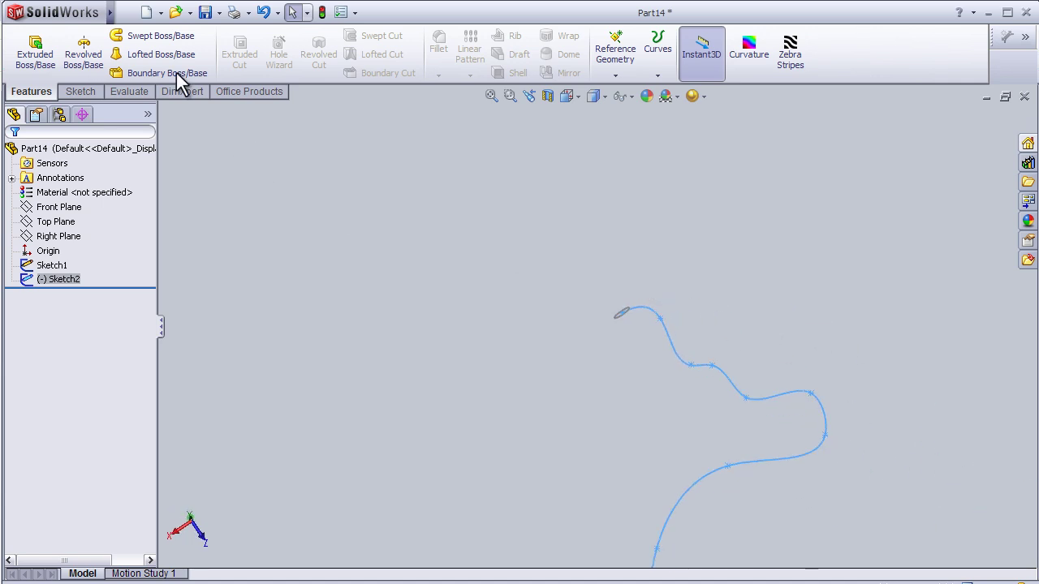
# Step: Start a Swept Boss/Base and pick the Sketch1 circle as the profile
pyautogui.click(166, 39)
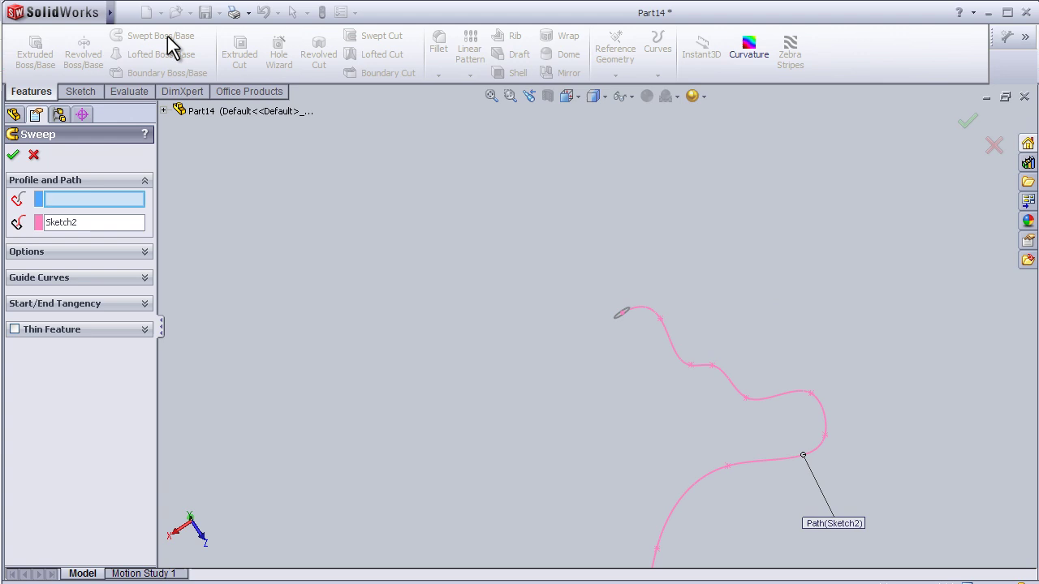
pyautogui.moveTo(429, 313); pyautogui.dragTo(454, 280, button='middle')
pyautogui.scroll(4, 427, 249)
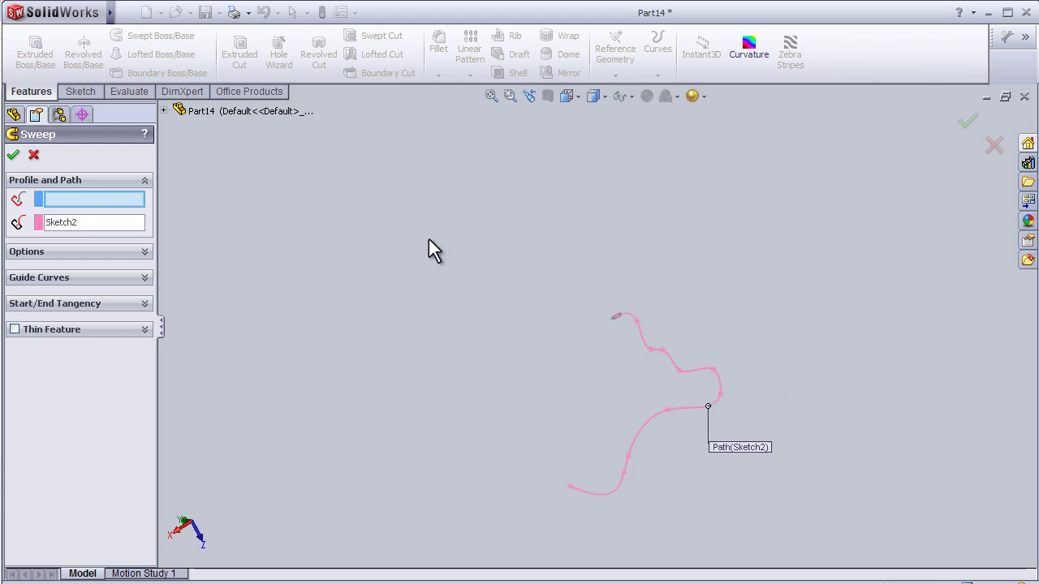
pyautogui.moveTo(304, 293); pyautogui.dragTo(249, 309, button='middle')
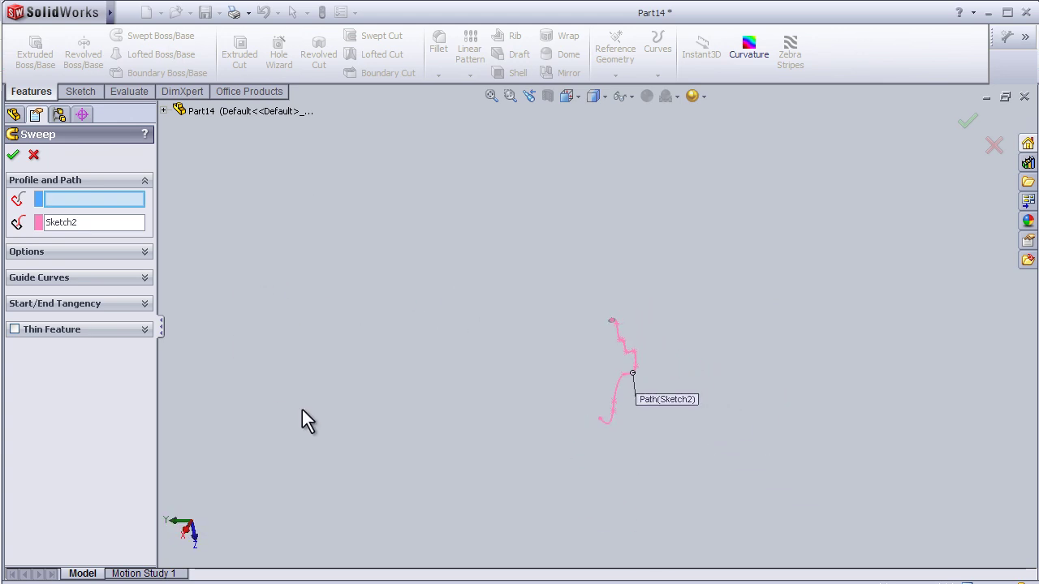
pyautogui.moveTo(302, 410); pyautogui.dragTo(408, 406, button='middle')
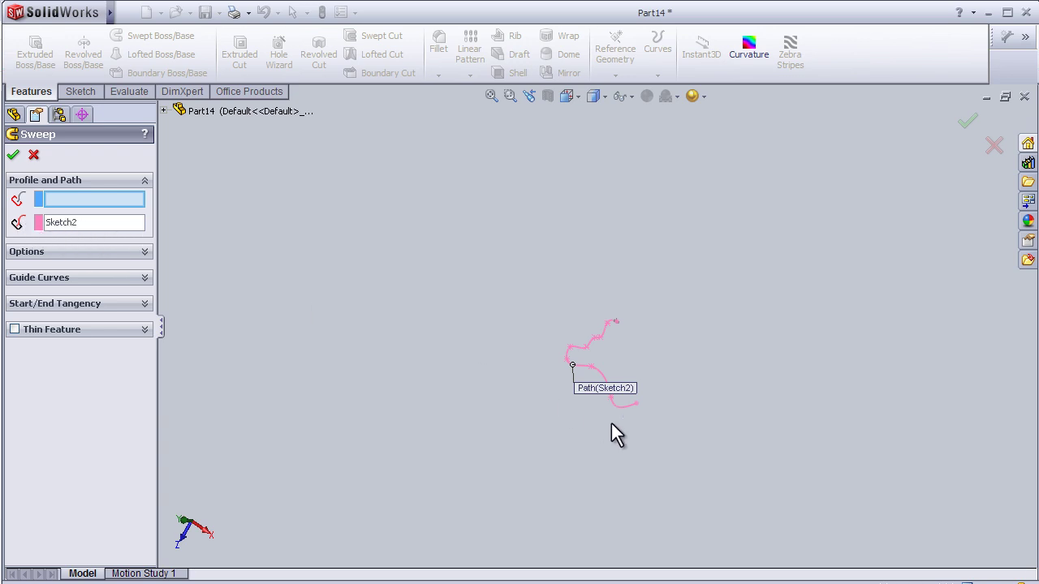
pyautogui.scroll(-2, 611, 423)
pyautogui.scroll(-3, 601, 407)
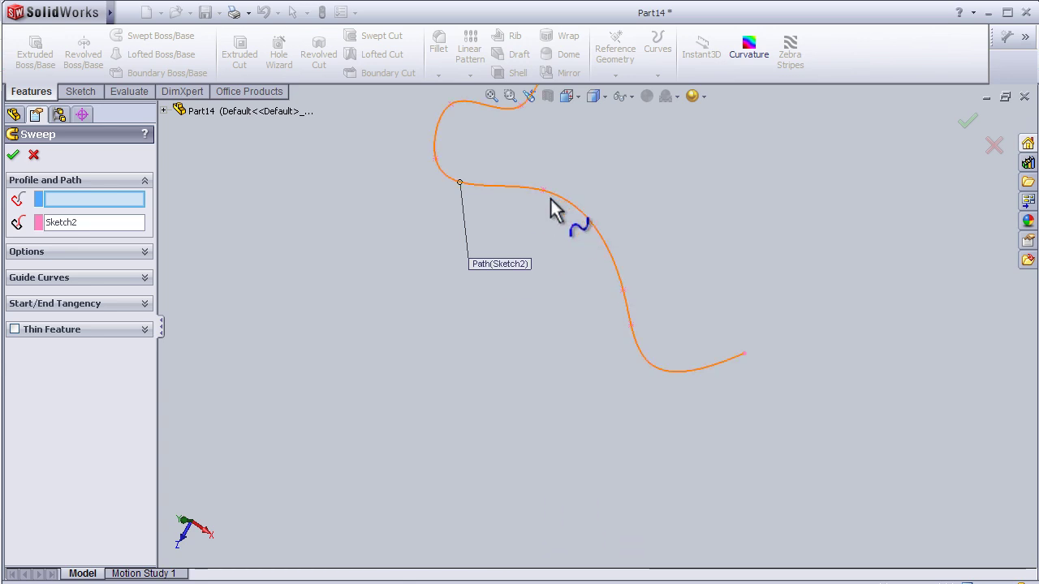
pyautogui.press('z')
pyautogui.press('z')
pyautogui.press('z')
pyautogui.press('z')
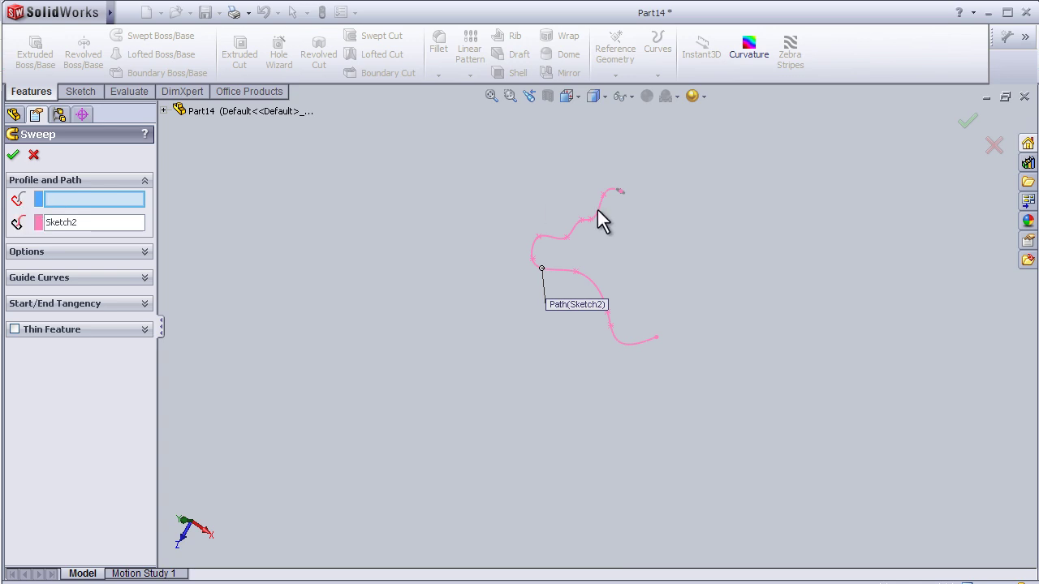
pyautogui.scroll(-6, 617, 210)
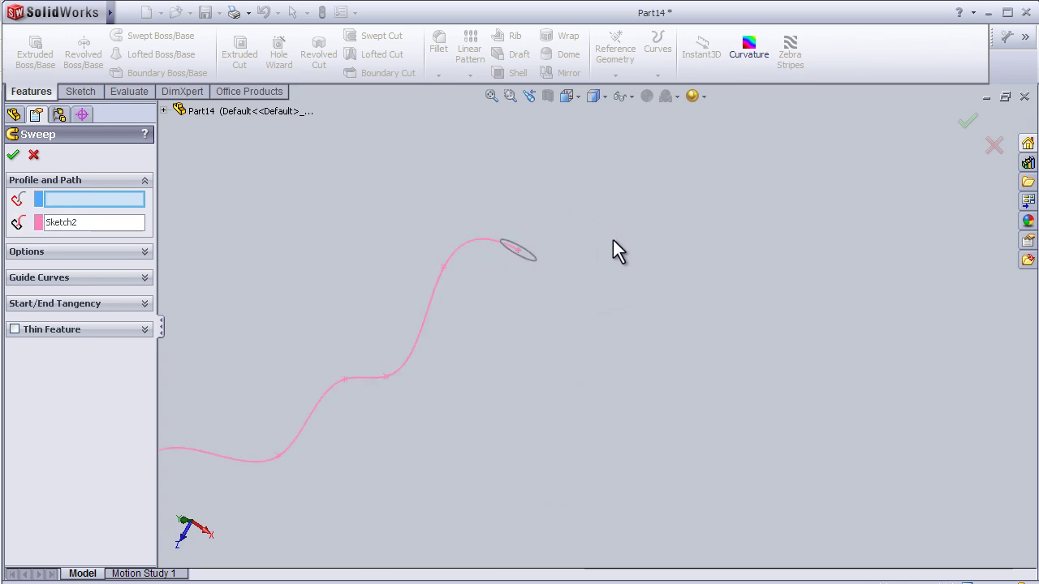
pyautogui.moveTo(612, 239)
pyautogui.mouseDown(button='middle')
pyautogui.moveTo(514, 325)
pyautogui.moveTo(382, 306)
pyautogui.mouseUp(button='middle')
pyautogui.click(384, 305)
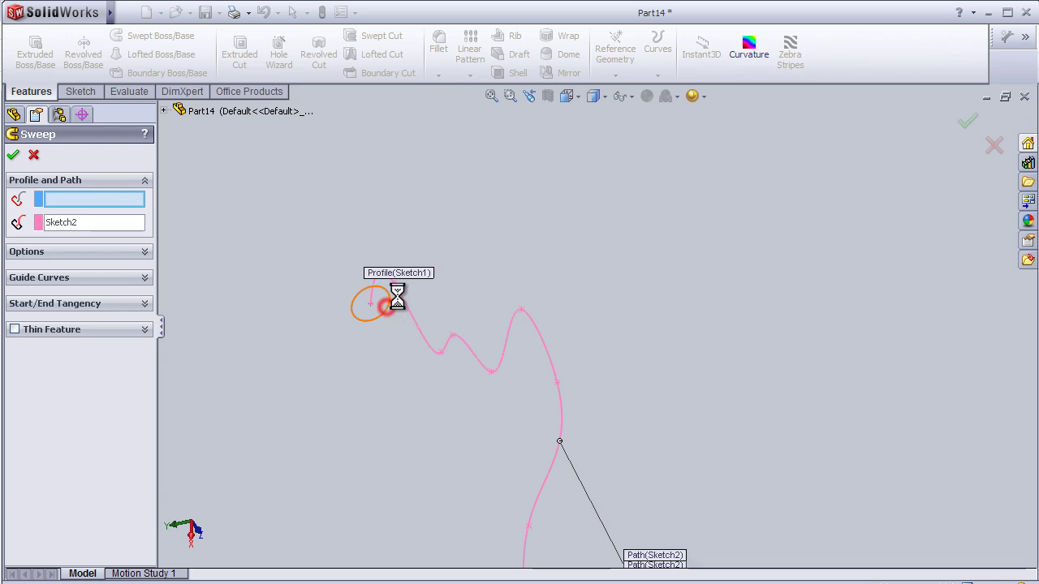
# Step: Confirm the sweep and inspect the failing preview for the self-intersection near the far end
pyautogui.moveTo(398, 372)
pyautogui.mouseDown(button='middle')
pyautogui.moveTo(440, 395)
pyautogui.moveTo(515, 395)
pyautogui.moveTo(495, 404)
pyautogui.moveTo(524, 395)
pyautogui.moveTo(508, 371)
pyautogui.moveTo(322, 351)
pyautogui.moveTo(403, 353)
pyautogui.mouseUp(button='middle')
pyautogui.click(967, 121)
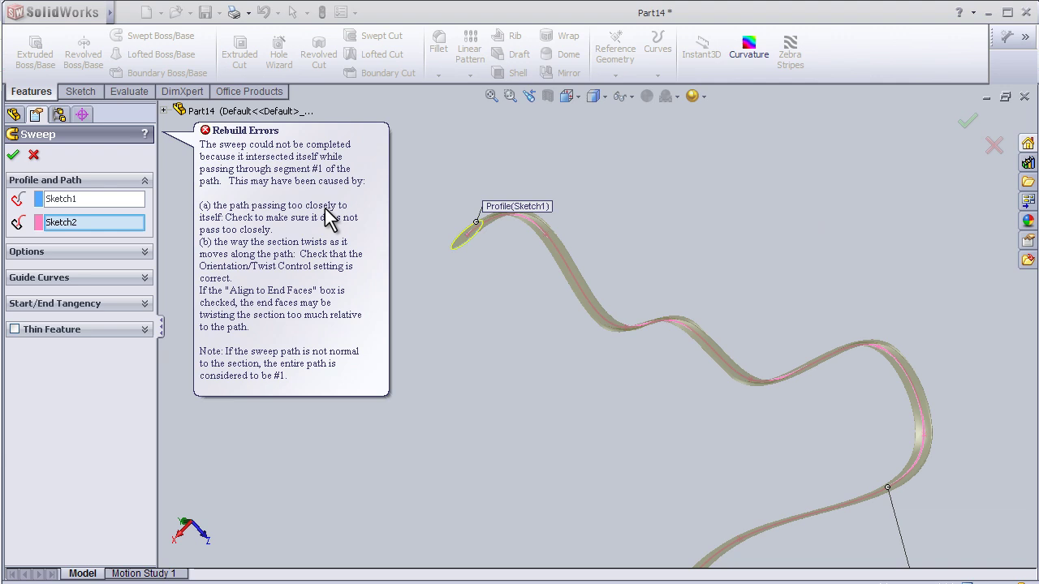
pyautogui.moveTo(561, 317); pyautogui.dragTo(722, 360, button='middle')
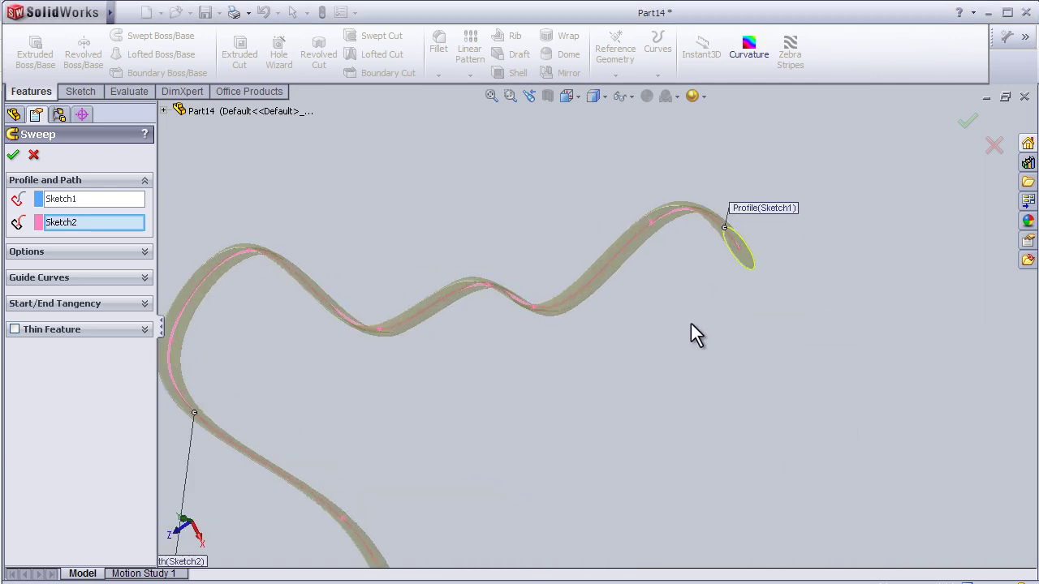
pyautogui.moveTo(691, 325)
pyautogui.mouseDown(button='middle')
pyautogui.moveTo(733, 303)
pyautogui.moveTo(722, 311)
pyautogui.moveTo(725, 299)
pyautogui.moveTo(680, 273)
pyautogui.moveTo(694, 286)
pyautogui.mouseUp(button='middle')
pyautogui.scroll(-3, 732, 282)
pyautogui.scroll(3, 655, 257)
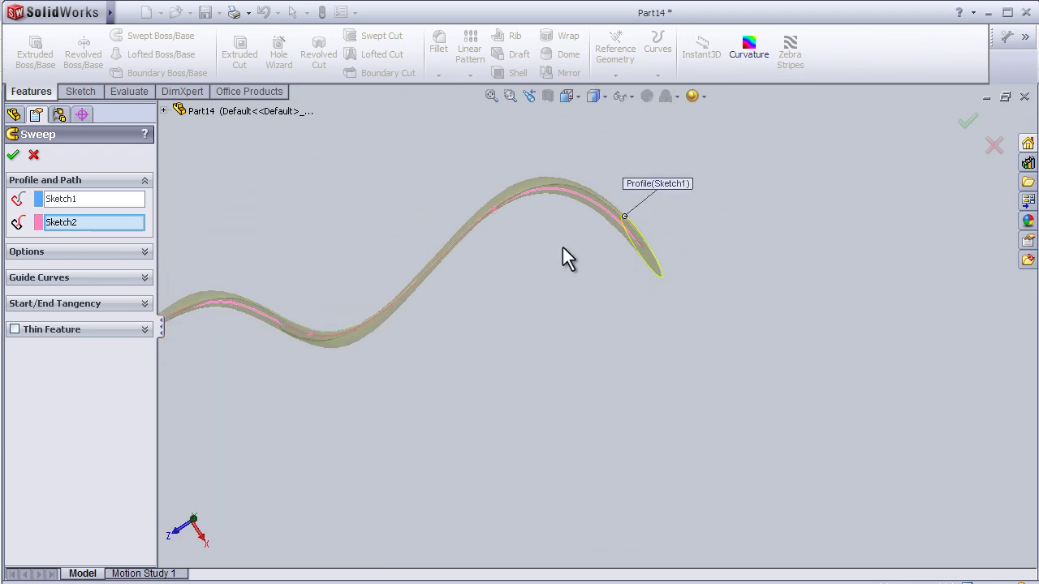
pyautogui.moveTo(563, 249)
pyautogui.mouseDown(button='middle')
pyautogui.moveTo(756, 232)
pyautogui.moveTo(734, 254)
pyautogui.mouseUp(button='middle')
pyautogui.scroll(-3, 557, 248)
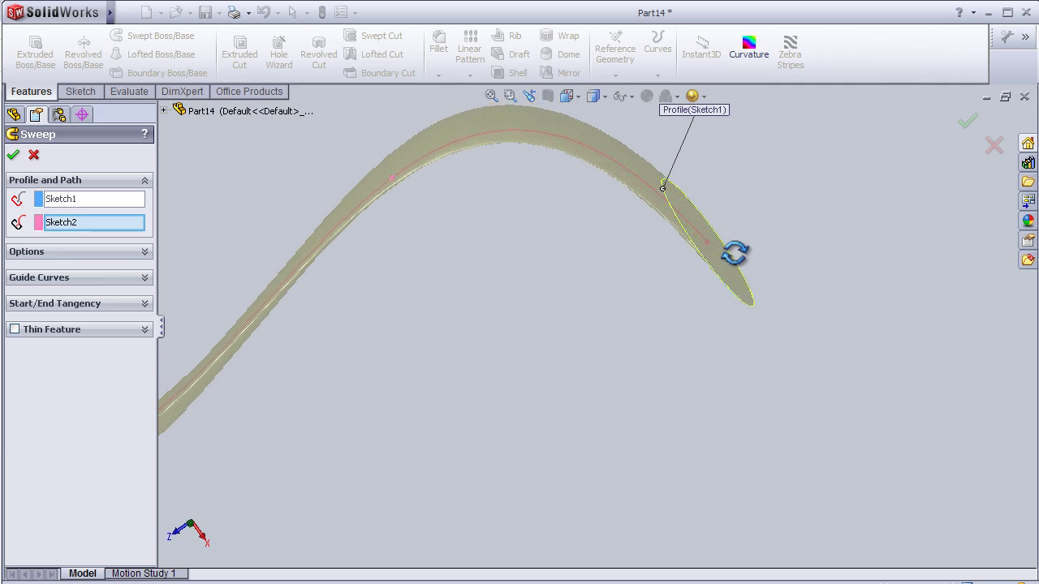
pyautogui.moveTo(661, 206)
pyautogui.mouseDown(button='middle')
pyautogui.moveTo(624, 270)
pyautogui.moveTo(584, 238)
pyautogui.moveTo(660, 209)
pyautogui.moveTo(644, 249)
pyautogui.mouseUp(button='middle')
pyautogui.scroll(-2, 664, 216)
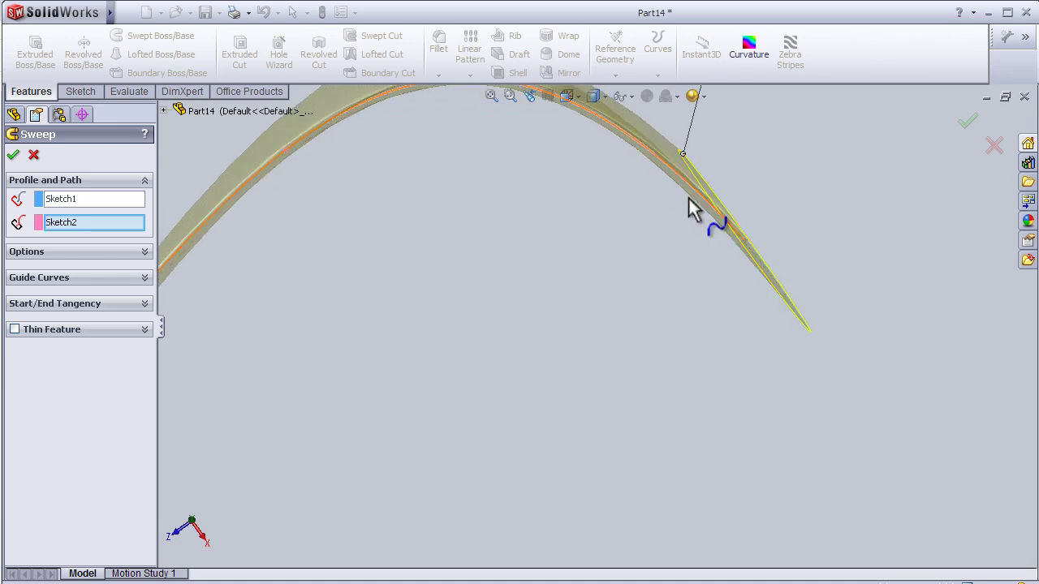
# Step: Cancel the failed sweep and reopen Sketch2 for editing
pyautogui.click(33, 157)
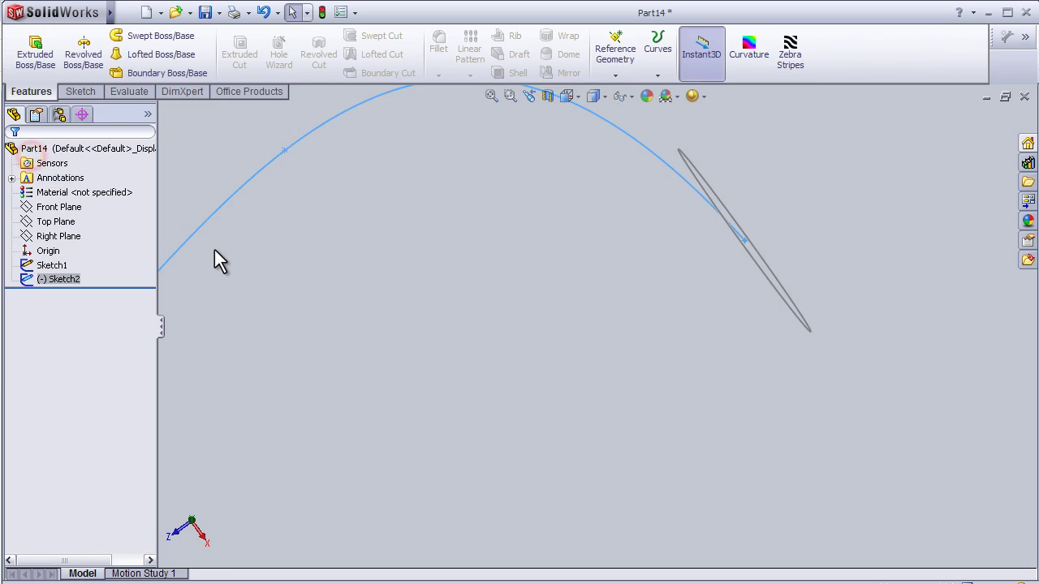
pyautogui.click(58, 281)
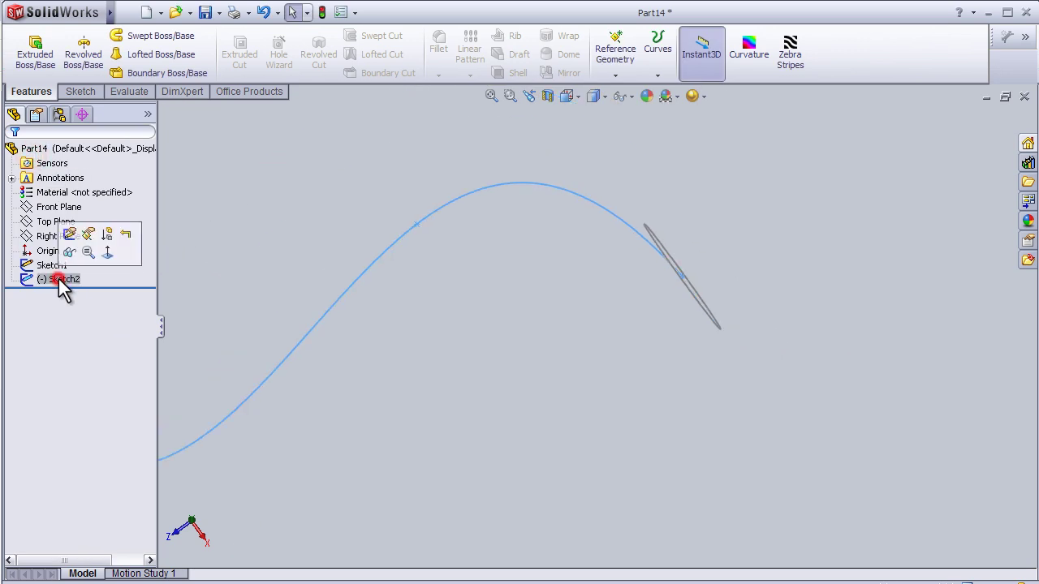
pyautogui.click(69, 236)
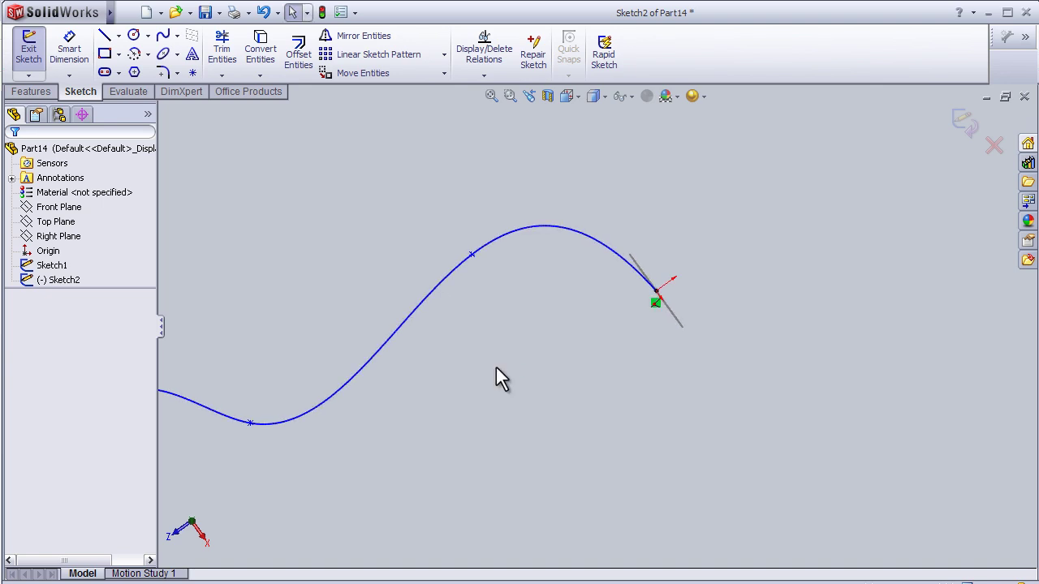
# Step: Drag the spline's tangent handle to soften its peak, then exit the sketch
pyautogui.click(495, 239)
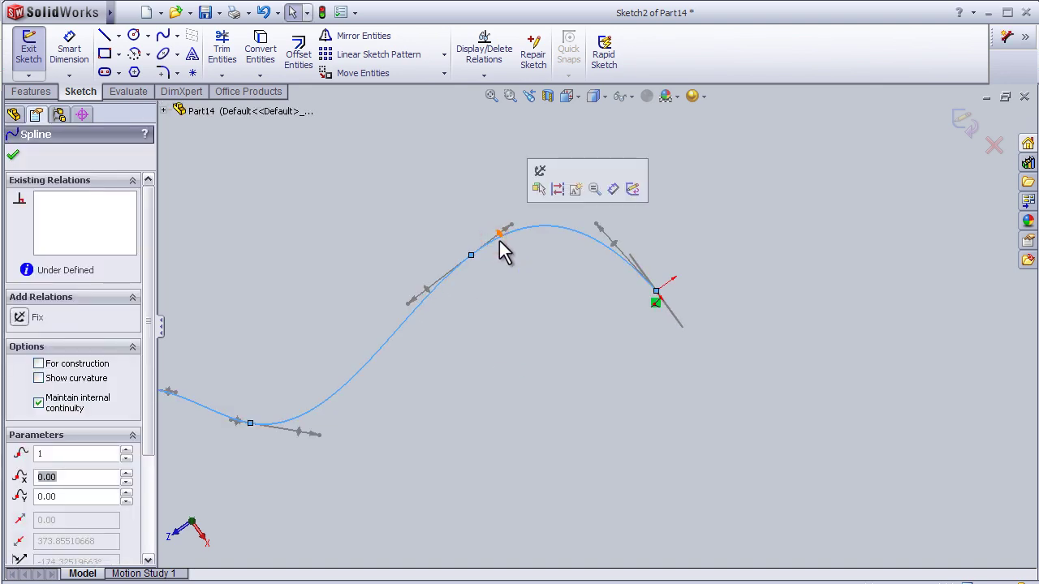
pyautogui.moveTo(510, 229); pyautogui.dragTo(504, 285)
pyautogui.hotkey('ctrl', 'z')
pyautogui.hotkey('ctrl', 'z')
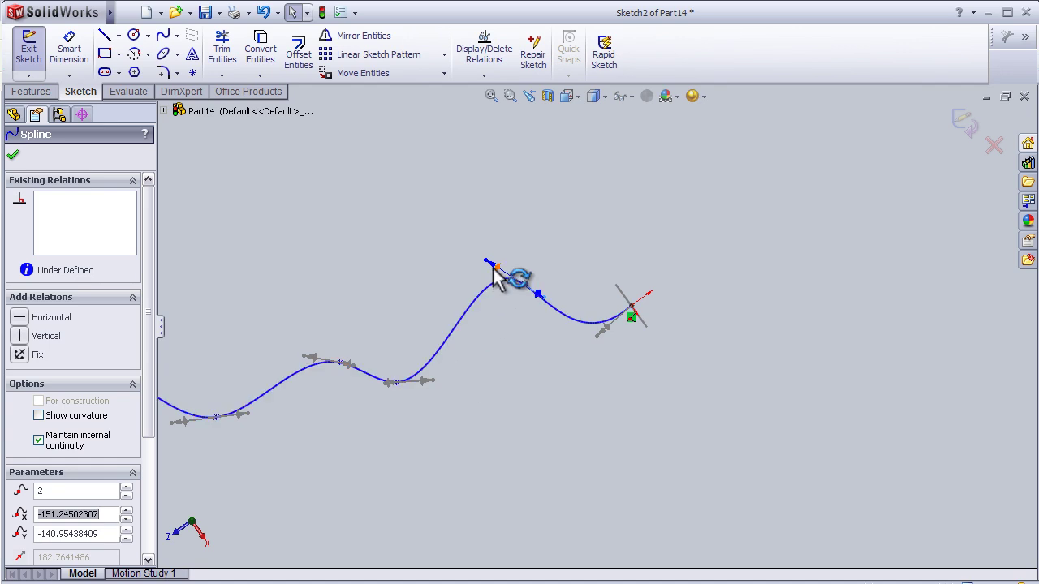
pyautogui.moveTo(489, 271); pyautogui.dragTo(484, 269)
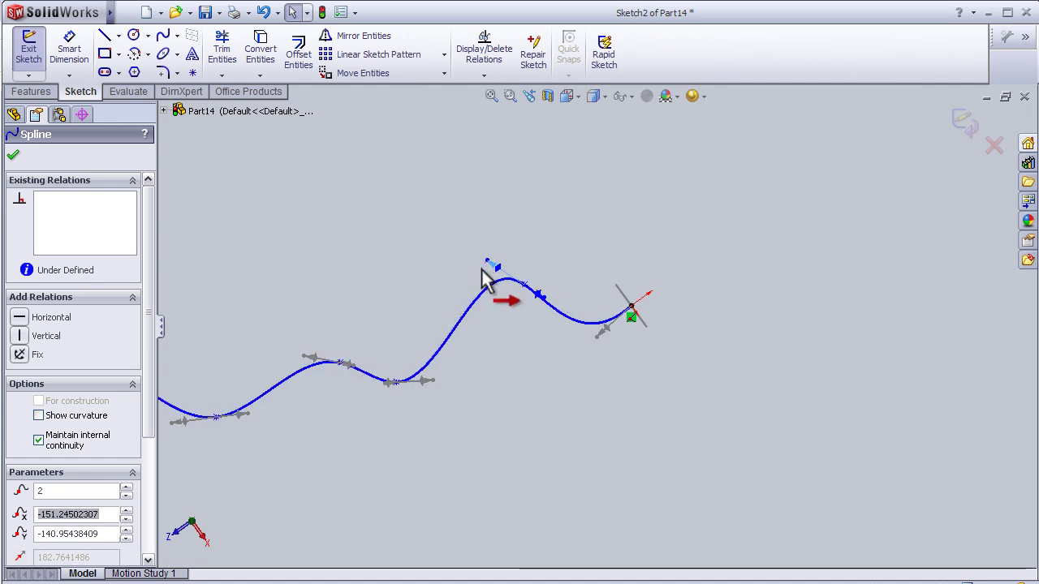
pyautogui.scroll(-2, 527, 342)
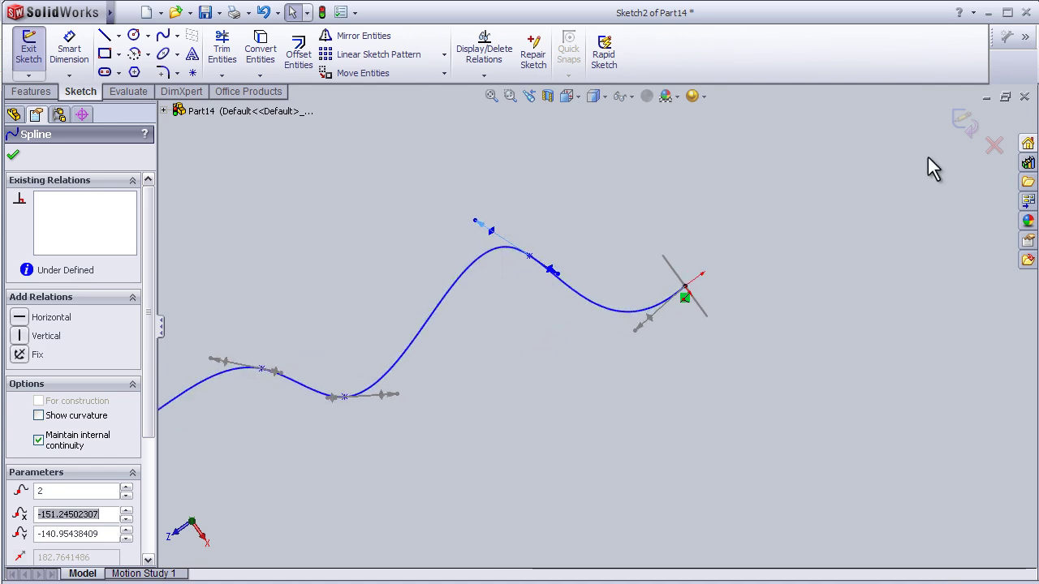
pyautogui.click(961, 125)
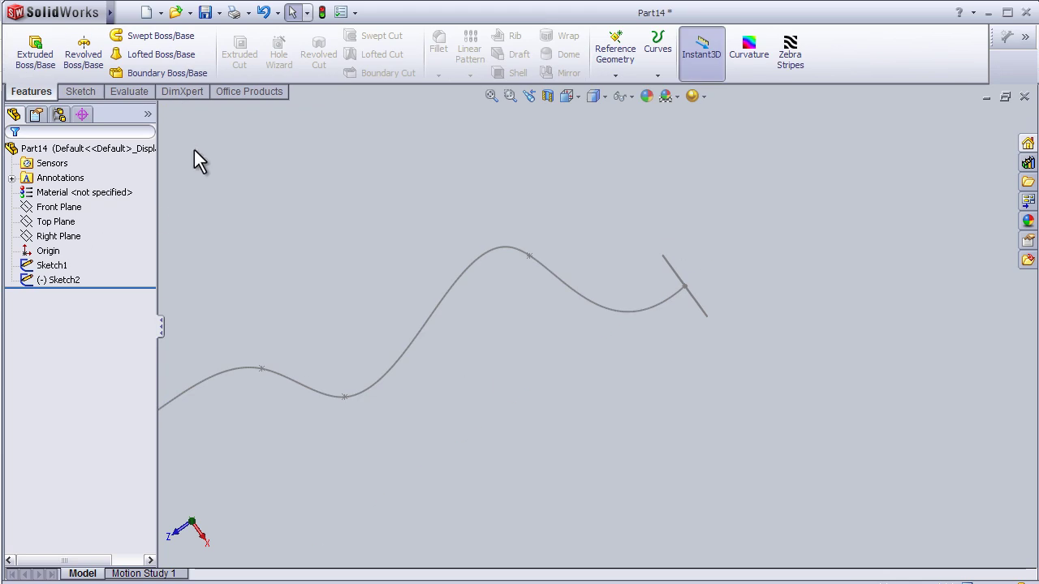
# Step: Sweep the Sketch1 circle along the reshaped Sketch2 spline as a solid tube
pyautogui.click(181, 38)
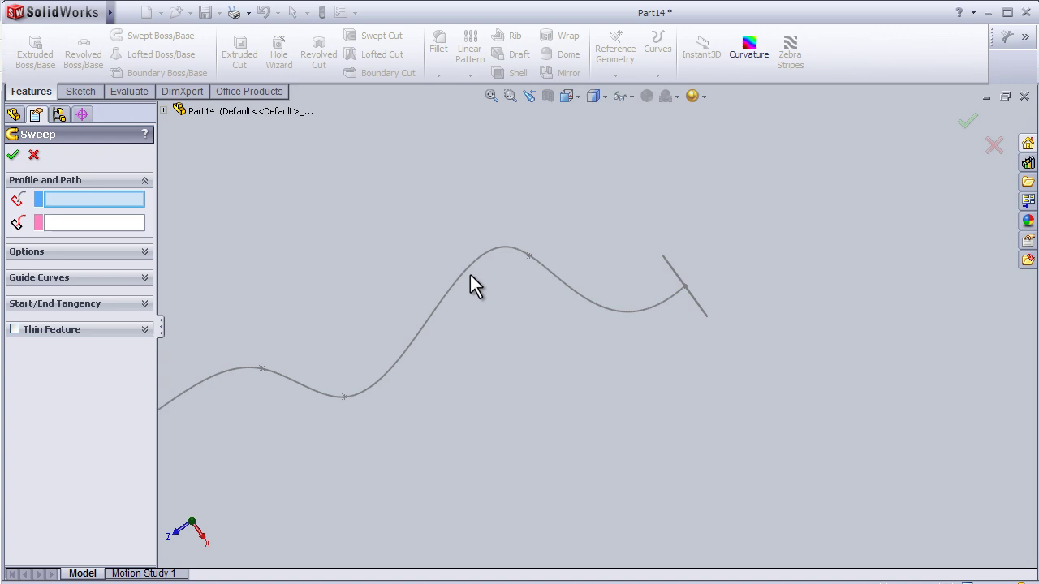
pyautogui.click(699, 308)
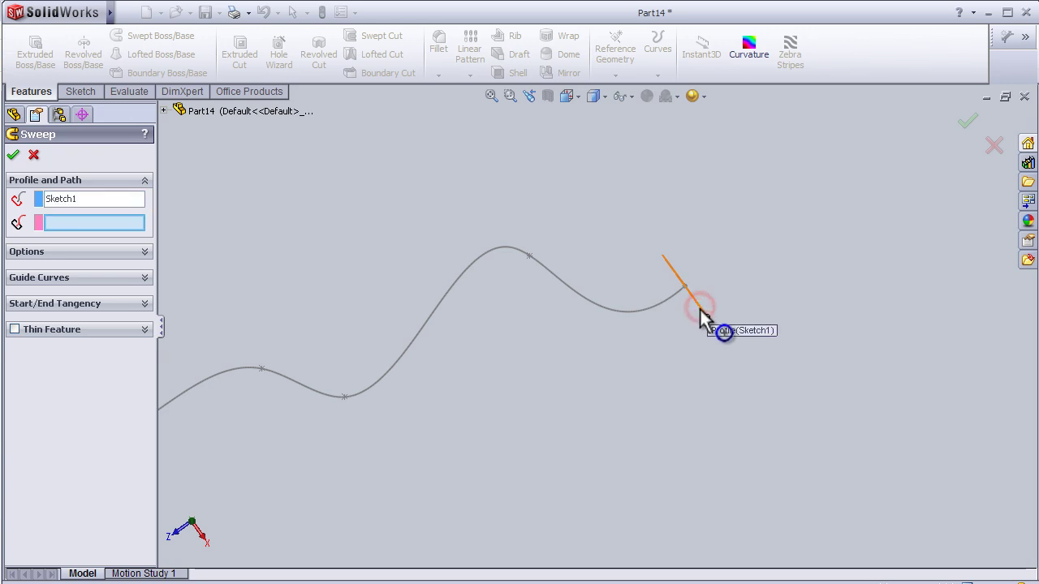
pyautogui.click(65, 223)
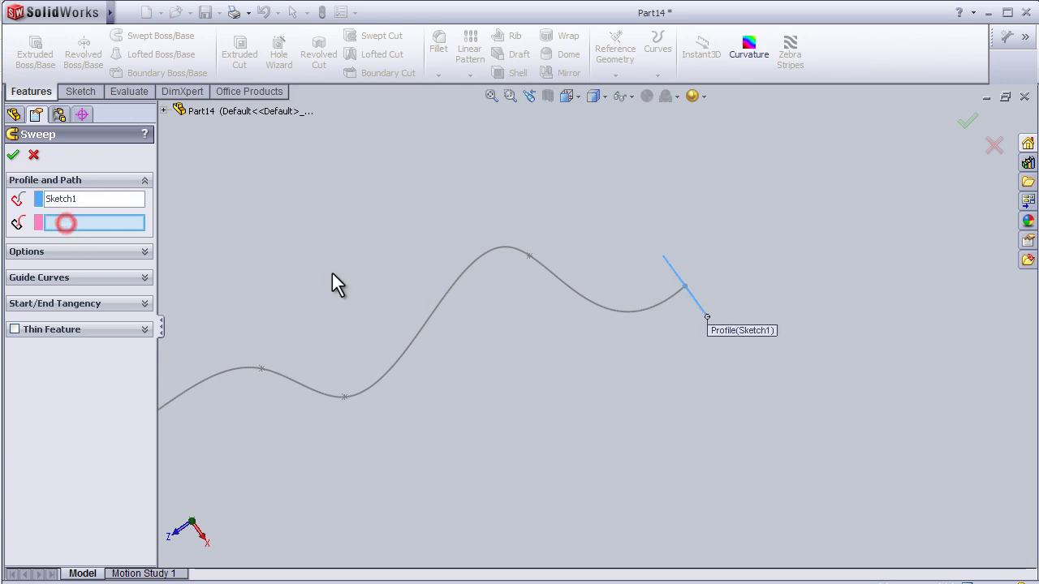
pyautogui.click(555, 280)
pyautogui.moveTo(517, 421); pyautogui.dragTo(536, 406, button='middle')
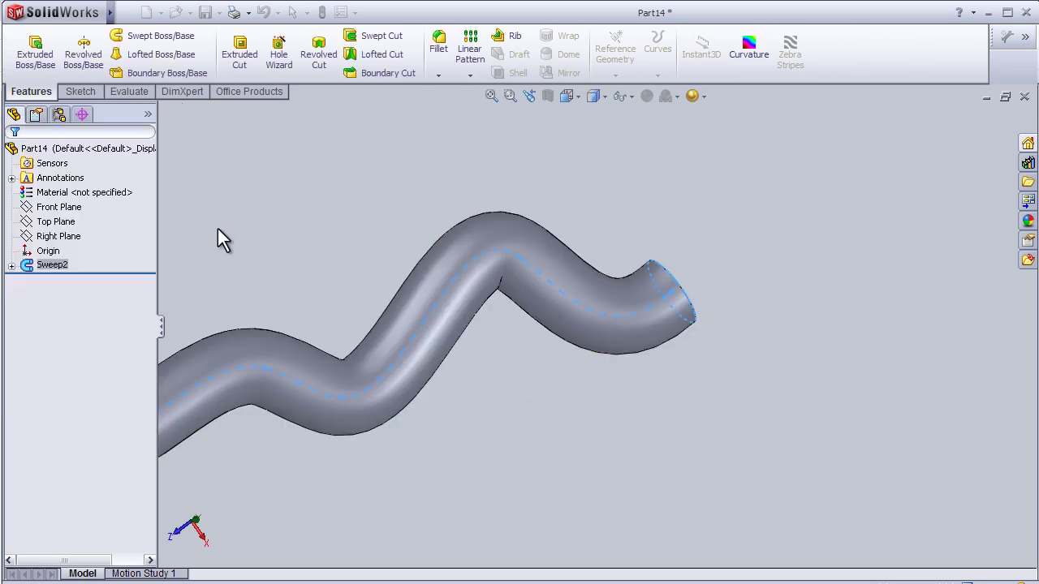
pyautogui.moveTo(326, 285); pyautogui.dragTo(406, 288, button='middle')
pyautogui.moveTo(535, 248); pyautogui.dragTo(404, 300, button='middle')
pyautogui.moveTo(542, 465); pyautogui.dragTo(493, 430, button='middle')
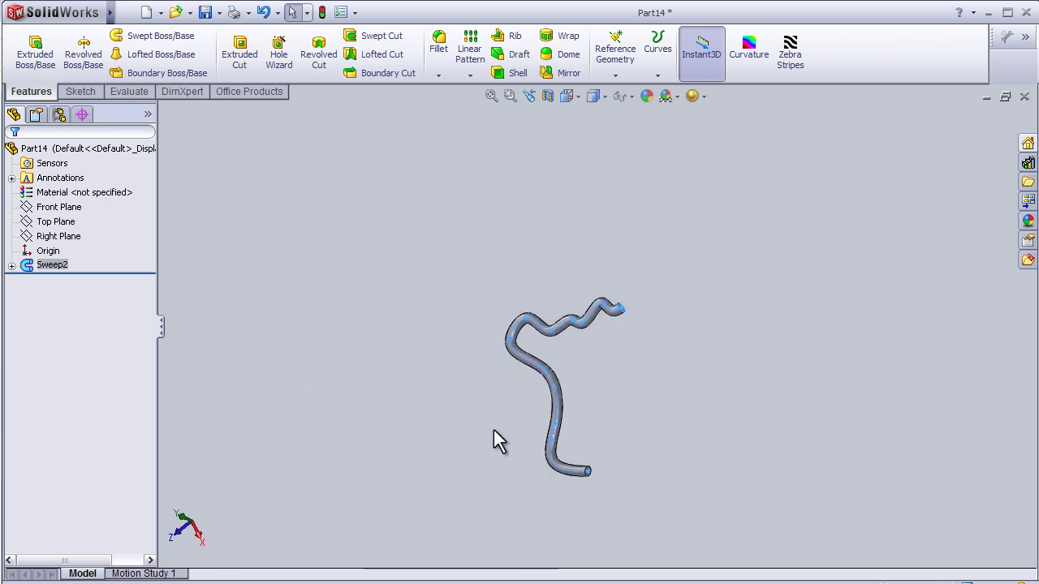
pyautogui.scroll(-5, 557, 389)
pyautogui.scroll(1, 684, 360)
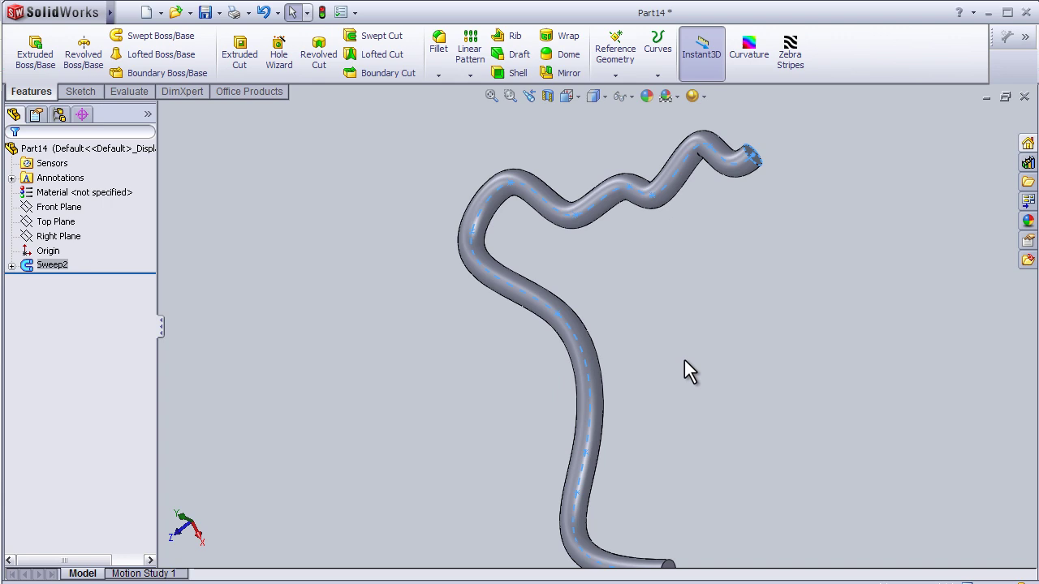
pyautogui.press('space')
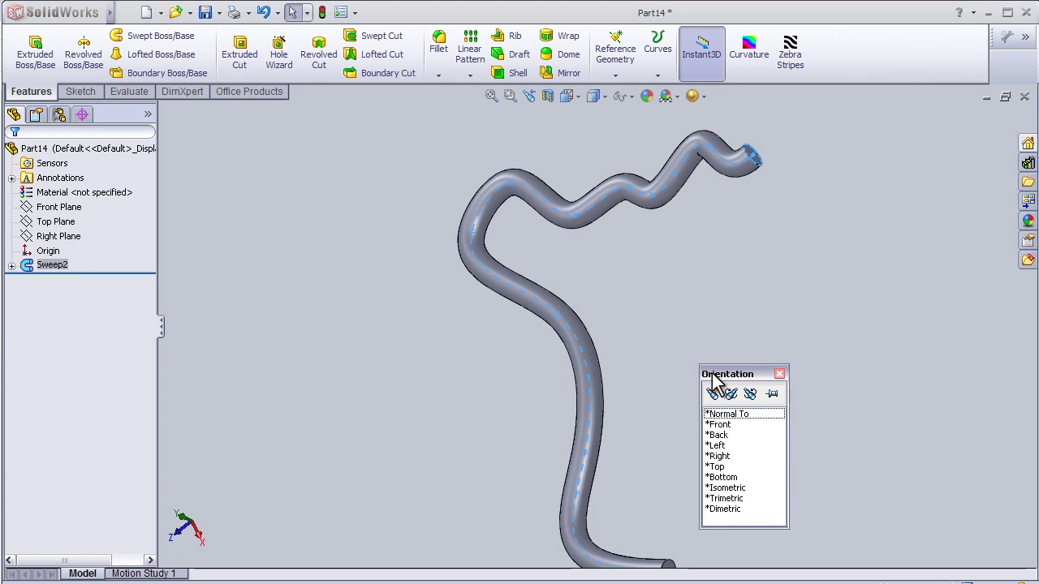
pyautogui.click(728, 488)
pyautogui.moveTo(548, 461)
pyautogui.mouseDown(button='middle')
pyautogui.moveTo(441, 428)
pyautogui.moveTo(429, 439)
pyautogui.moveTo(454, 430)
pyautogui.mouseUp(button='middle')
pyautogui.moveTo(661, 340)
pyautogui.mouseDown(button='middle')
pyautogui.moveTo(605, 233)
pyautogui.moveTo(598, 296)
pyautogui.moveTo(627, 356)
pyautogui.moveTo(662, 333)
pyautogui.mouseUp(button='middle')
pyautogui.scroll(-4, 699, 318)
pyautogui.scroll(4, 682, 325)
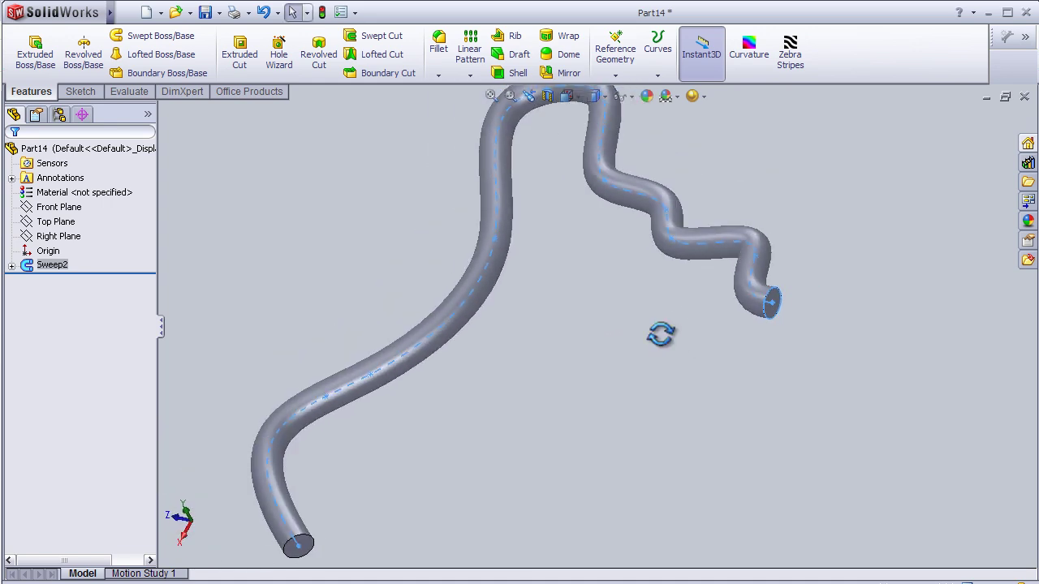
pyautogui.scroll(-2, 661, 333)
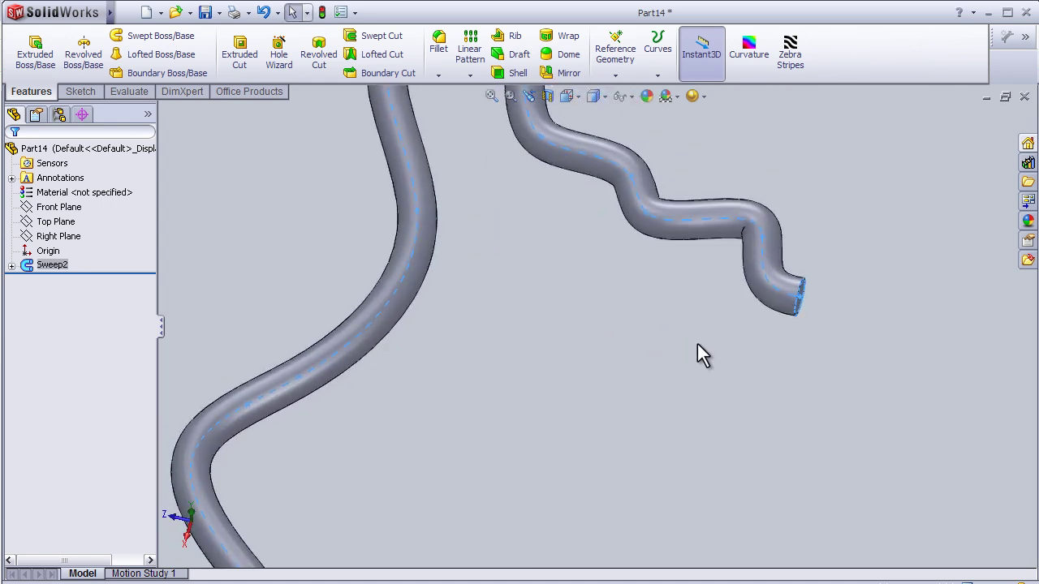
pyautogui.scroll(3, 696, 345)
pyautogui.moveTo(640, 352); pyautogui.dragTo(635, 338, button='middle')
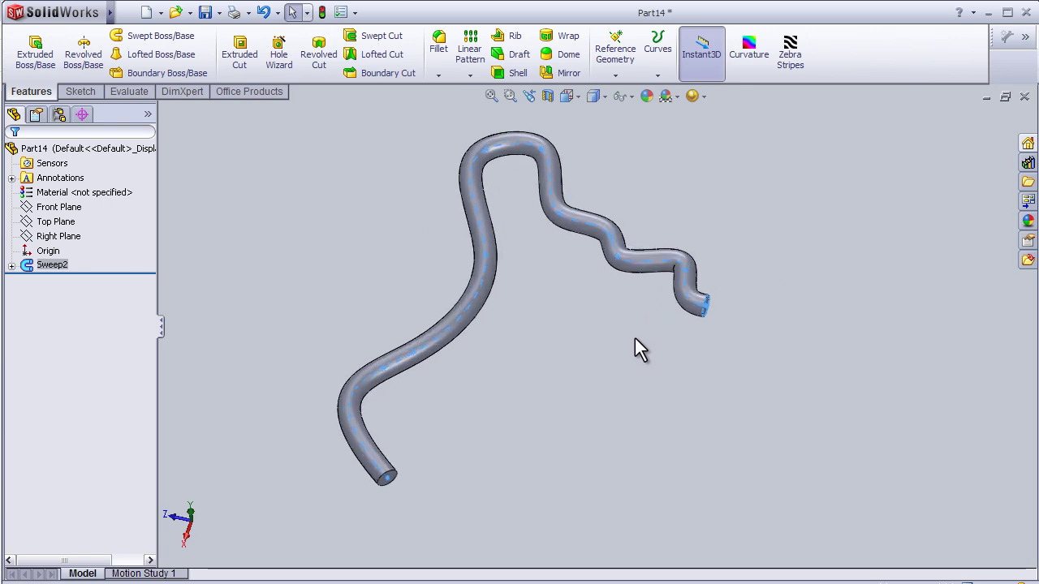
pyautogui.press('Up')
pyautogui.press('Down')
pyautogui.press('Left')
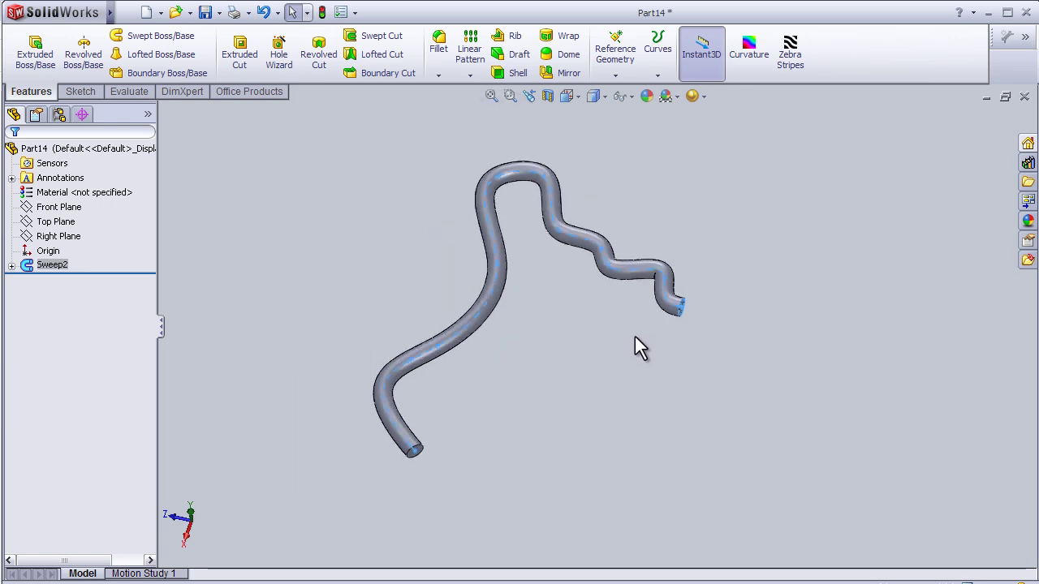
pyautogui.scroll(2, 611, 313)
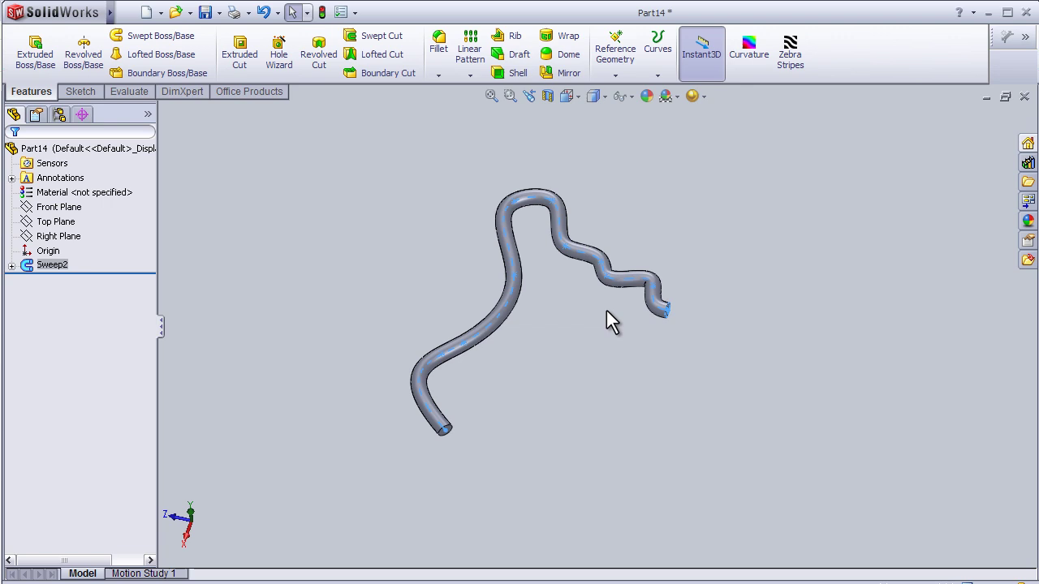
pyautogui.scroll(-3, 616, 396)
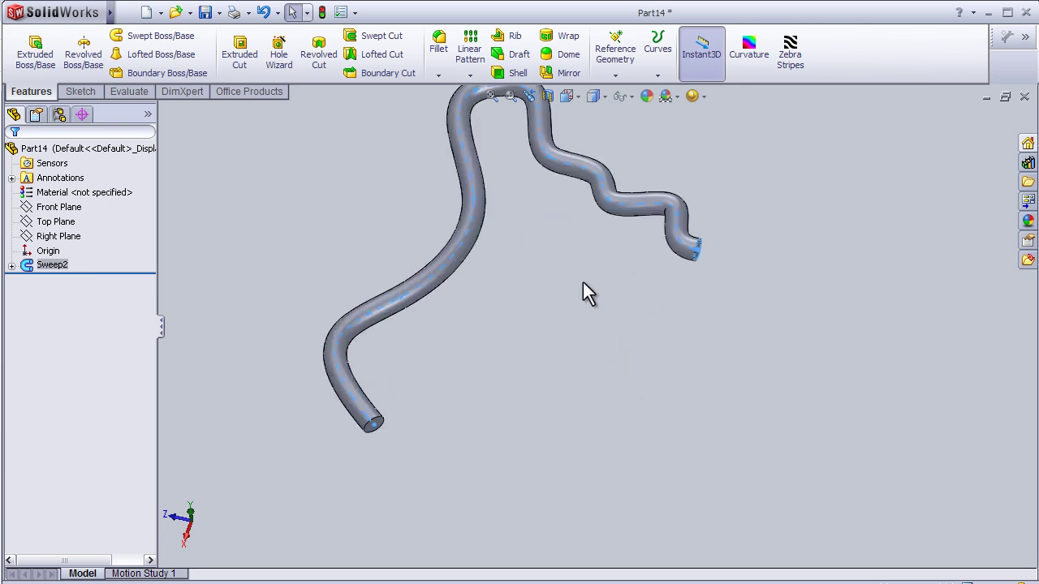
pyautogui.scroll(3, 561, 279)
pyautogui.moveTo(554, 271); pyautogui.dragTo(543, 251, button='middle')
pyautogui.scroll(-5, 546, 256)
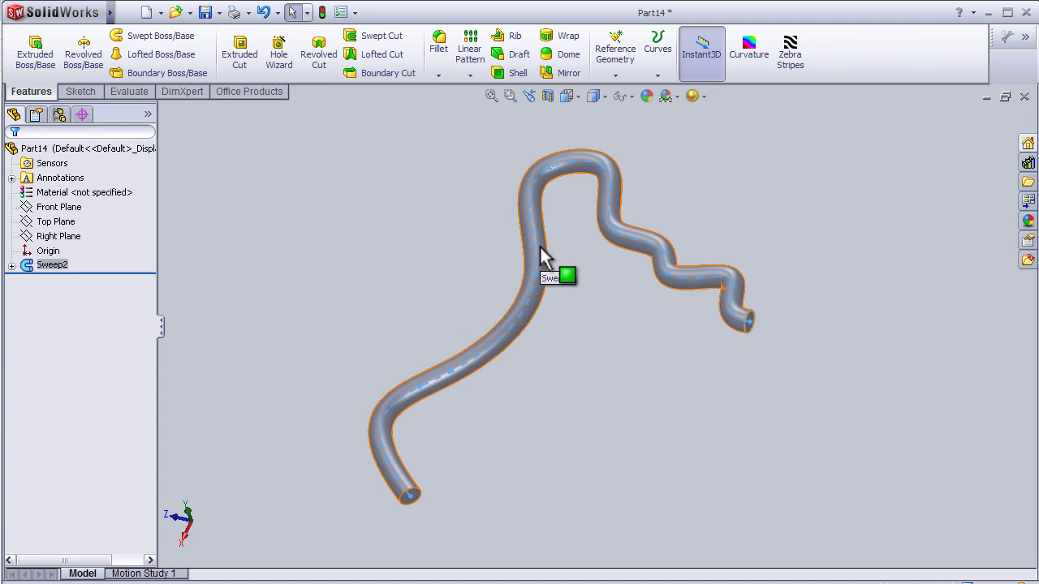
pyautogui.scroll(-2, 543, 256)
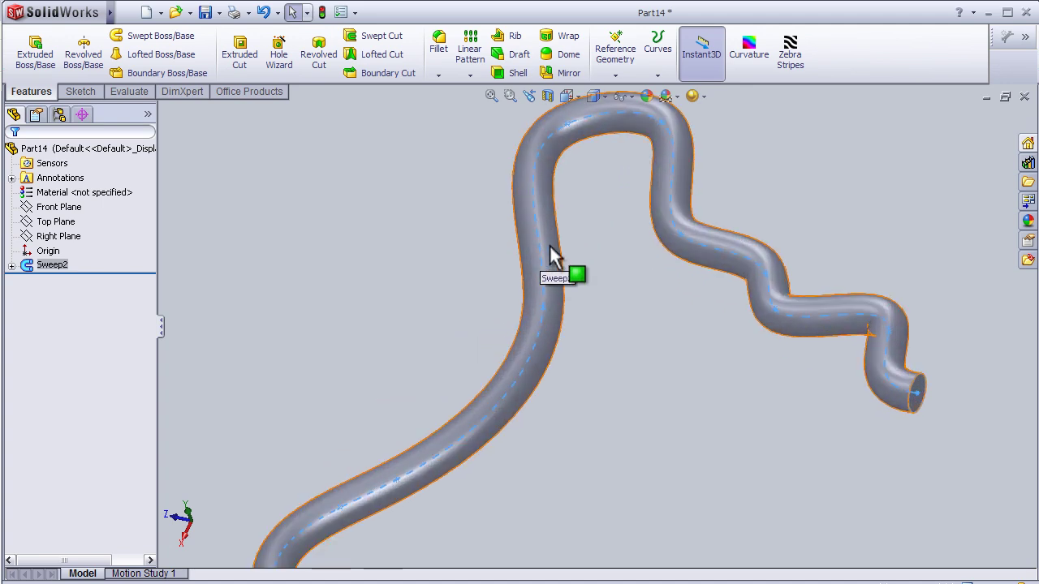
# Step: Open Sweep2's profile Sketch1 for editing and view it normal to its plane
pyautogui.click(11, 266)
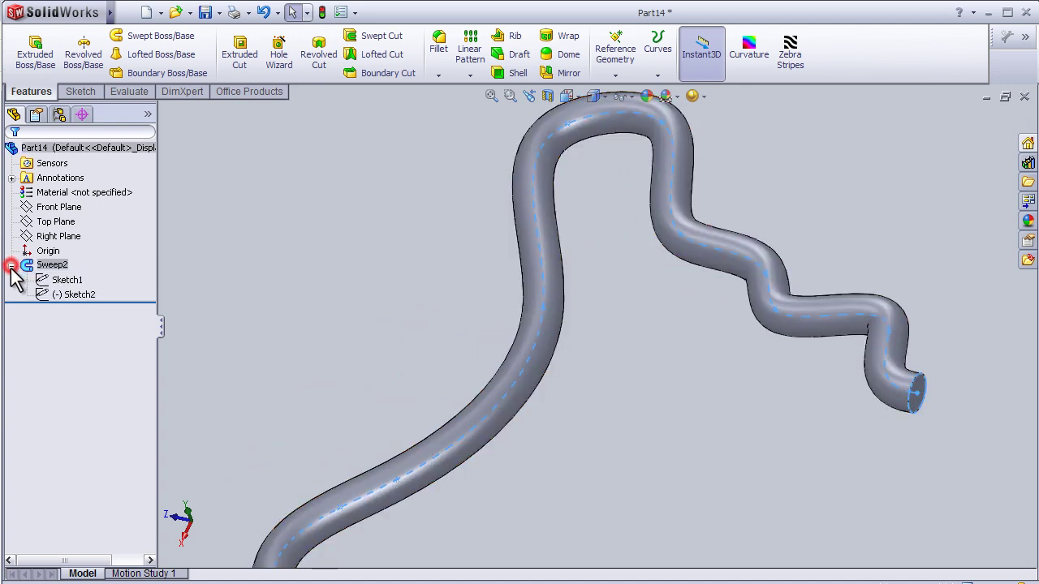
pyautogui.click(73, 280)
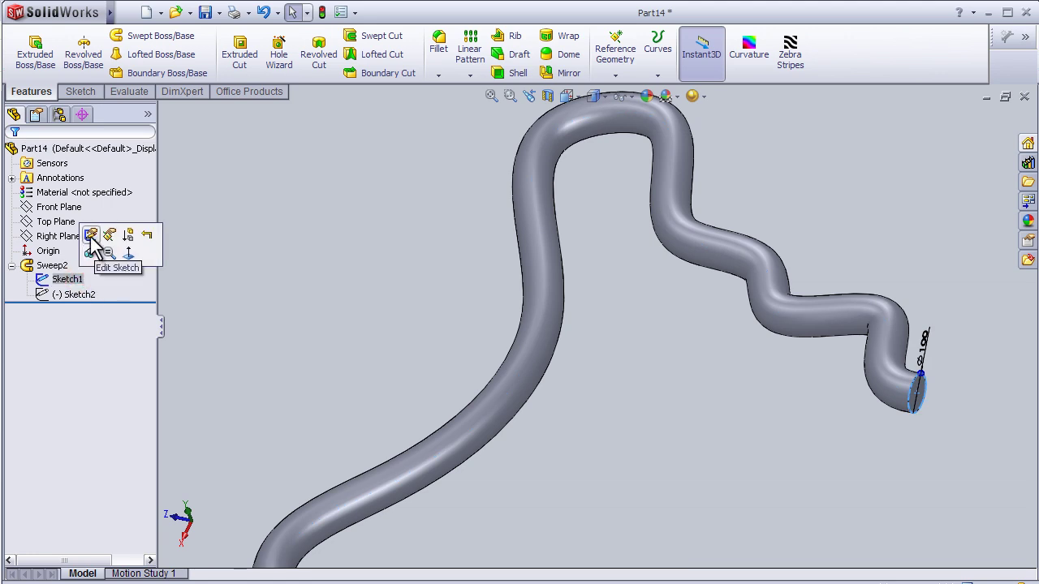
pyautogui.click(91, 236)
pyautogui.press('space')
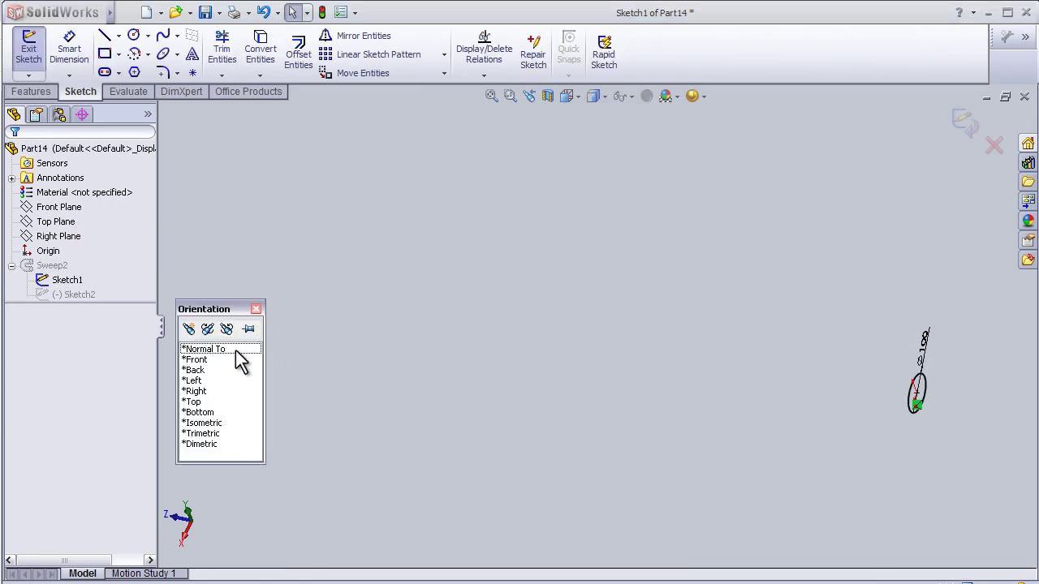
pyautogui.click(236, 350)
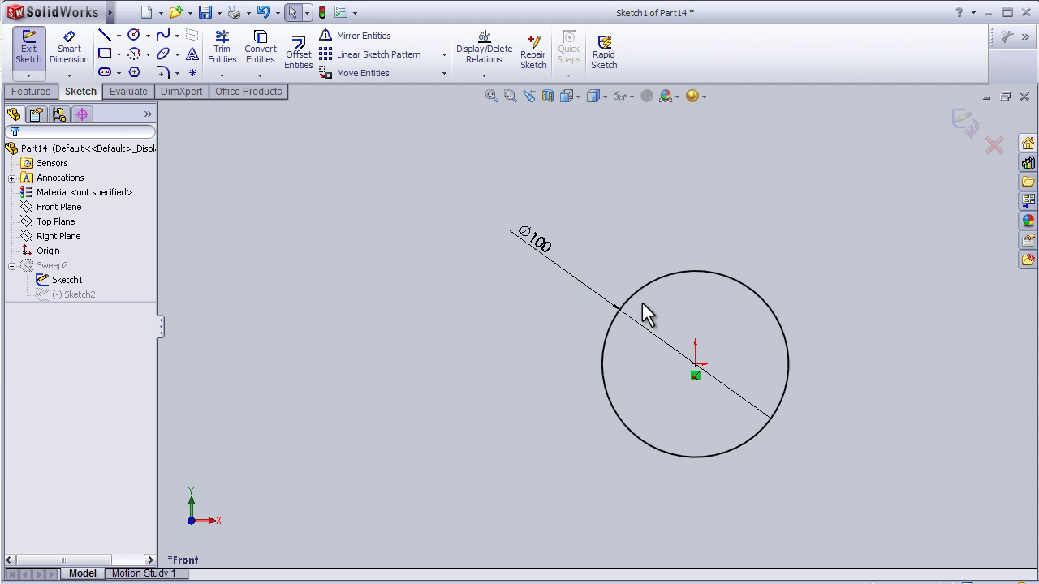
pyautogui.scroll(-5, 754, 322)
pyautogui.scroll(1, 754, 322)
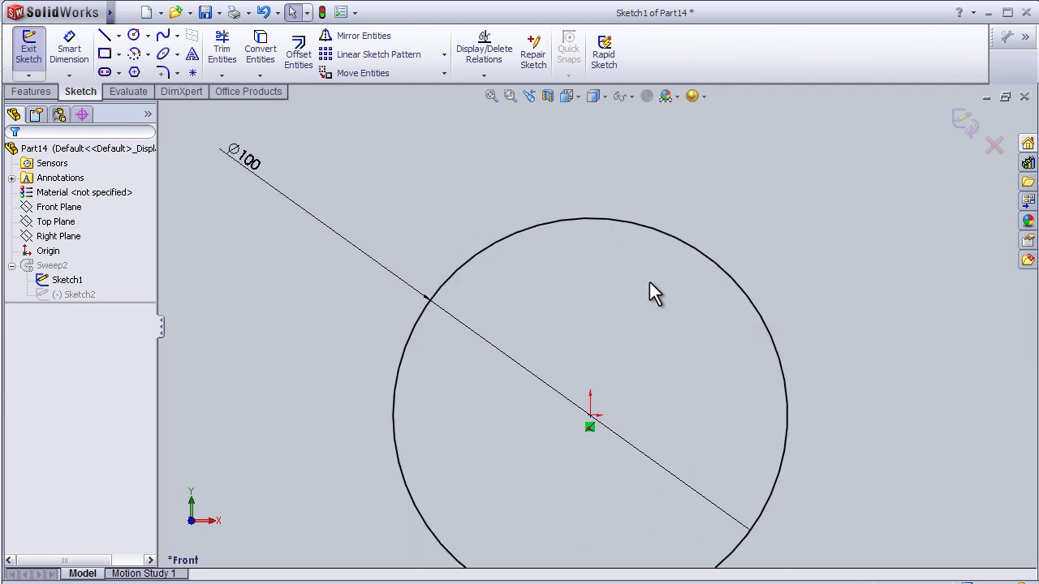
pyautogui.scroll(2, 649, 283)
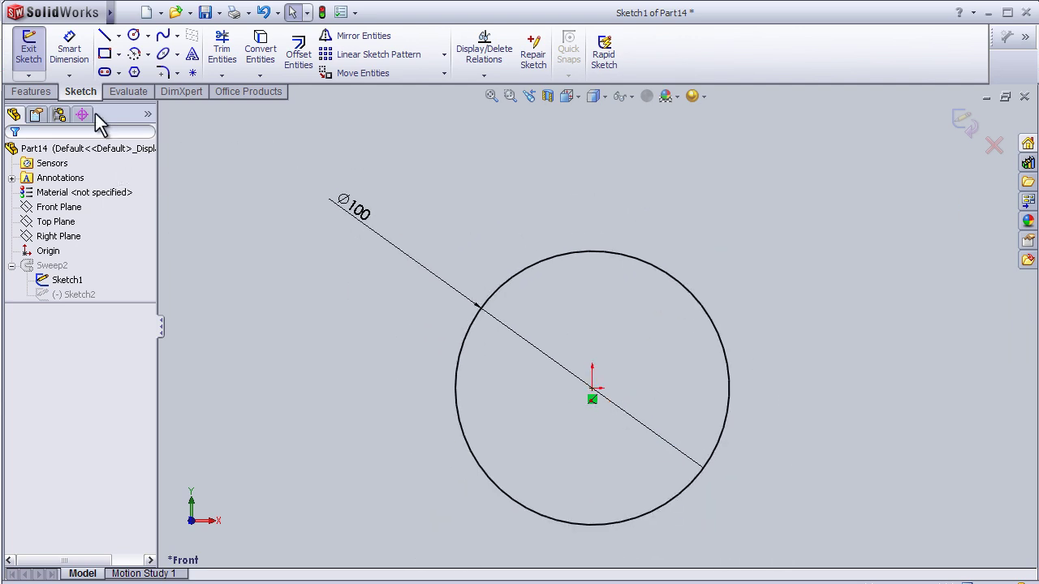
# Step: Draw a corner rectangle inside the 100 mm circle and exit to rebuild Sweep2
pyautogui.click(106, 54)
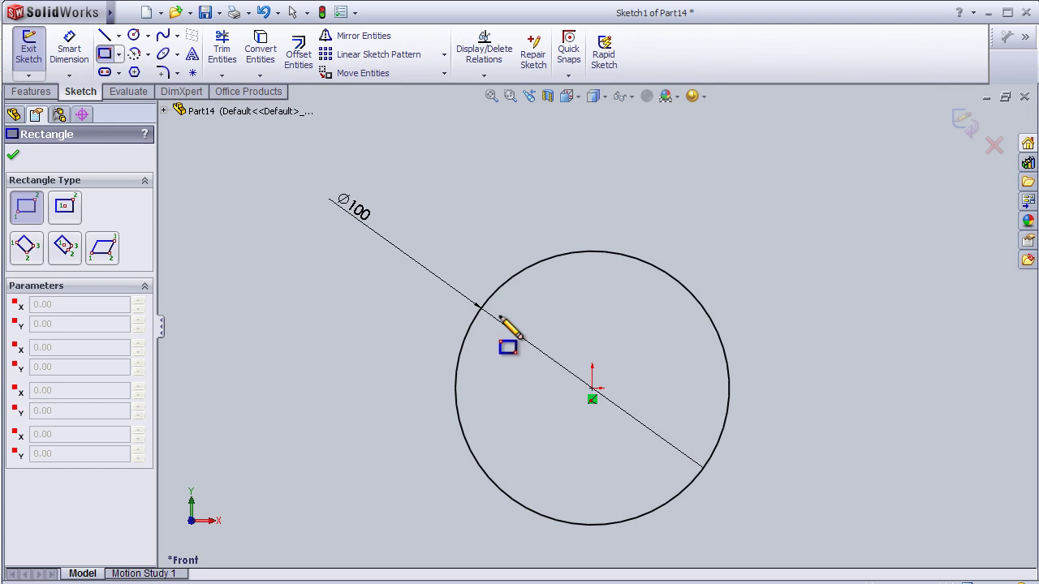
pyautogui.moveTo(501, 317)
pyautogui.mouseDown()
pyautogui.moveTo(609, 426)
pyautogui.moveTo(701, 441)
pyautogui.moveTo(695, 458)
pyautogui.mouseUp()
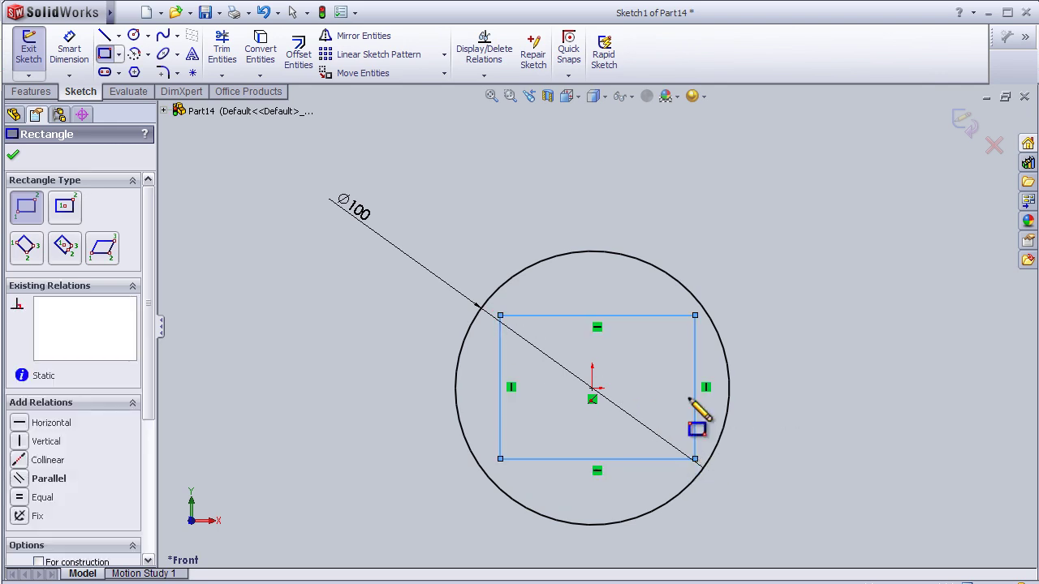
pyautogui.click(14, 155)
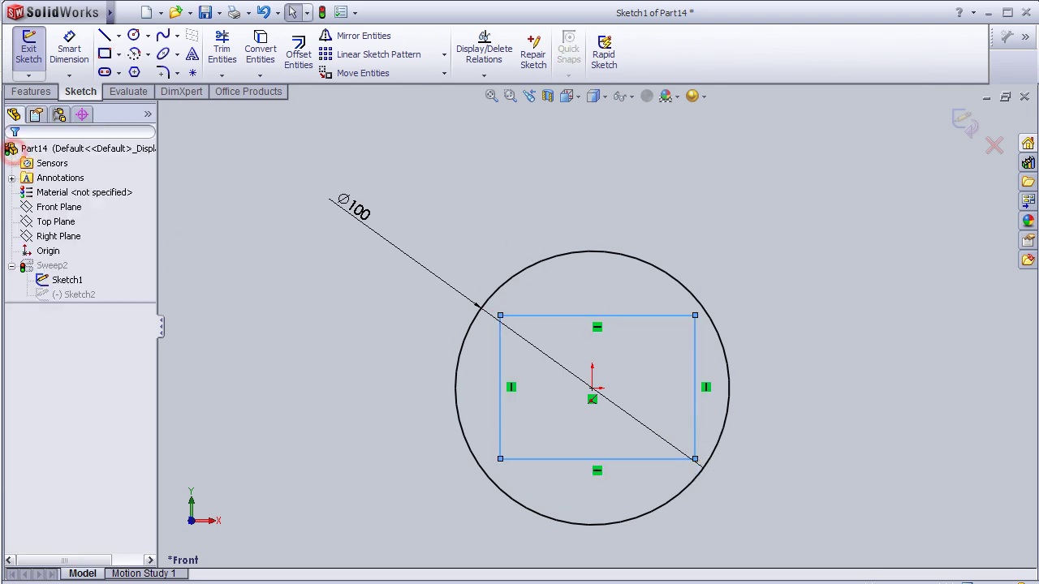
pyautogui.click(964, 121)
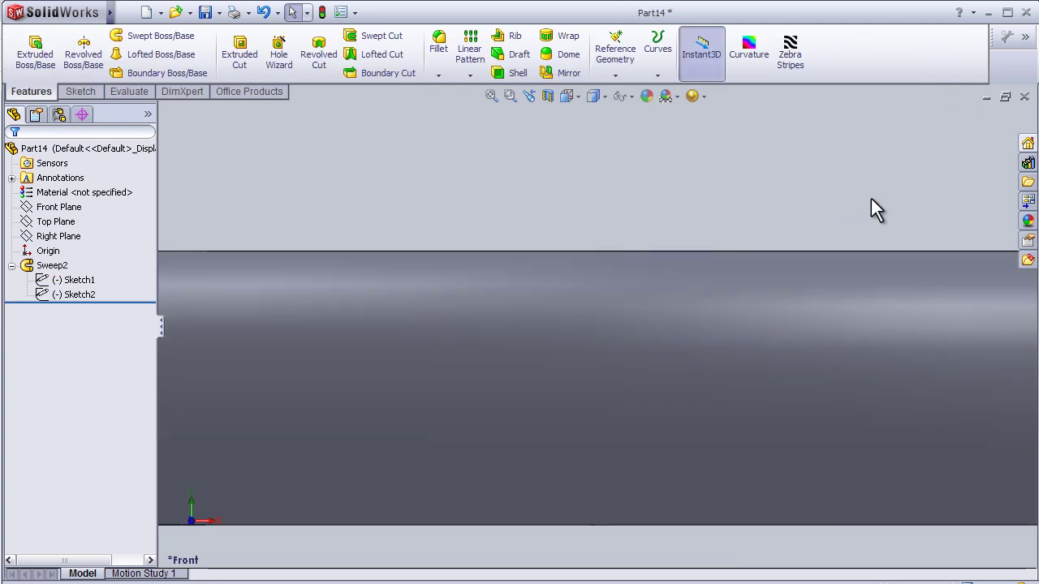
pyautogui.press('f')
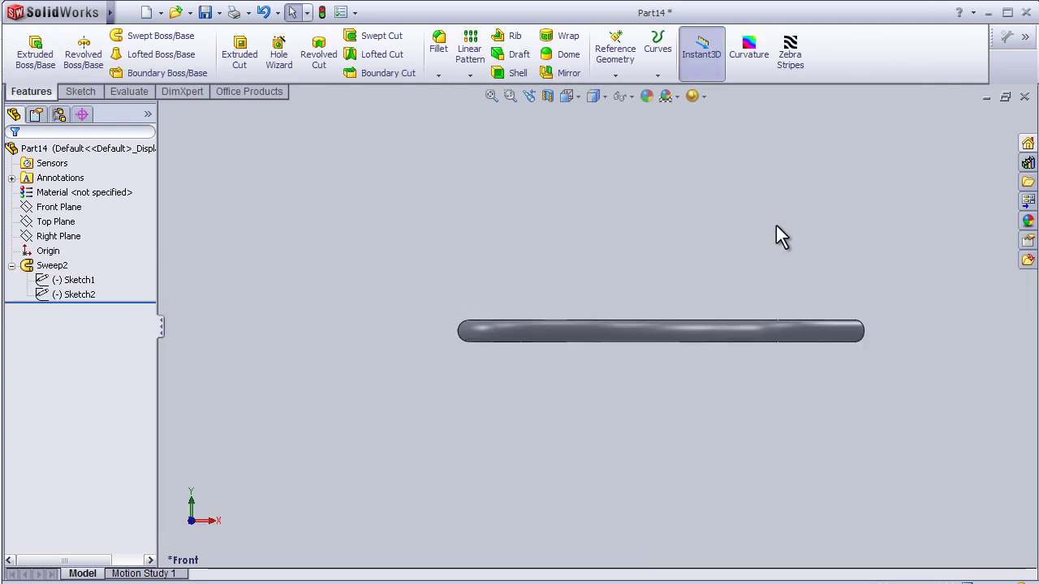
pyautogui.moveTo(777, 235); pyautogui.dragTo(613, 370, button='middle')
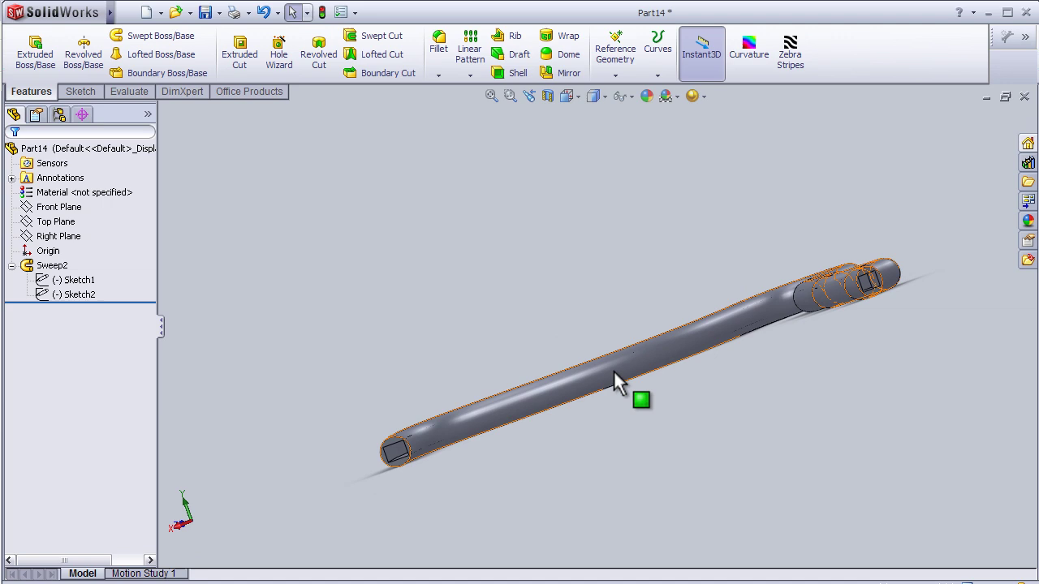
pyautogui.scroll(-2, 568, 373)
pyautogui.moveTo(360, 416); pyautogui.dragTo(550, 459, button='middle')
pyautogui.scroll(-2, 425, 468)
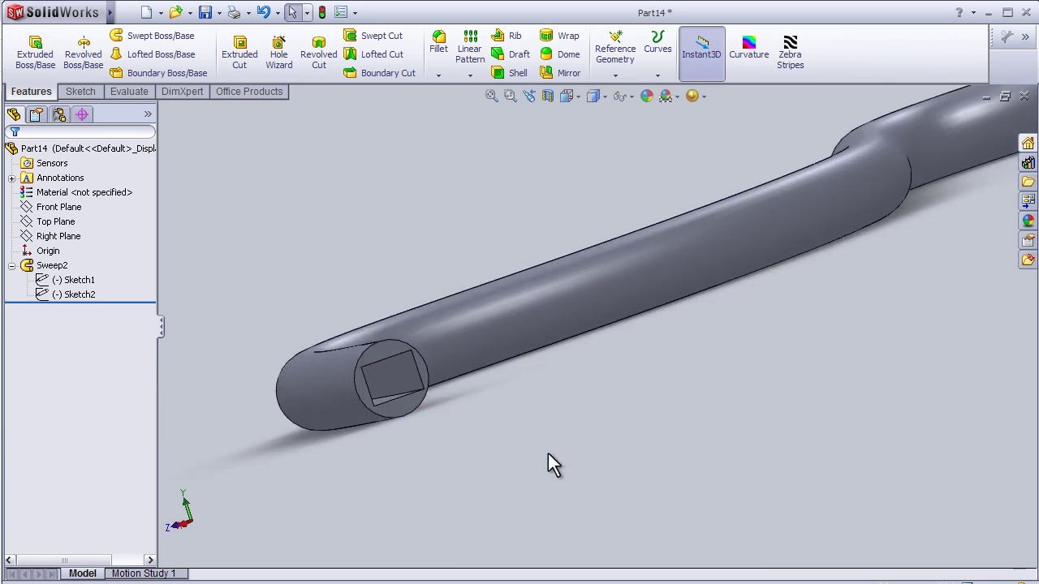
pyautogui.scroll(-2, 444, 428)
pyautogui.moveTo(442, 417); pyautogui.dragTo(336, 399, button='middle')
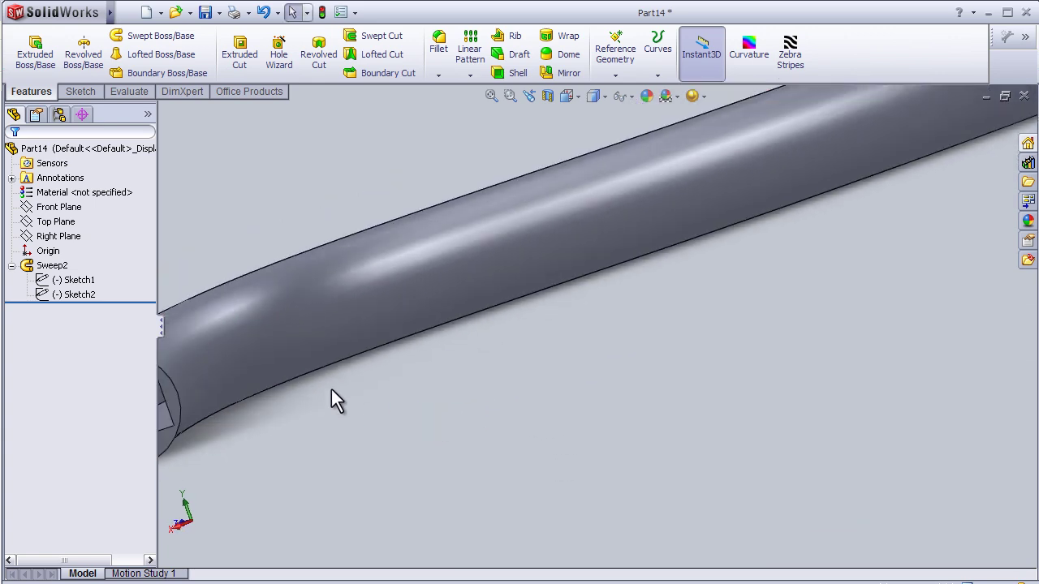
pyautogui.scroll(2, 402, 387)
pyautogui.moveTo(402, 388); pyautogui.dragTo(381, 385, button='middle')
pyautogui.scroll(2, 381, 385)
pyautogui.scroll(2, 641, 296)
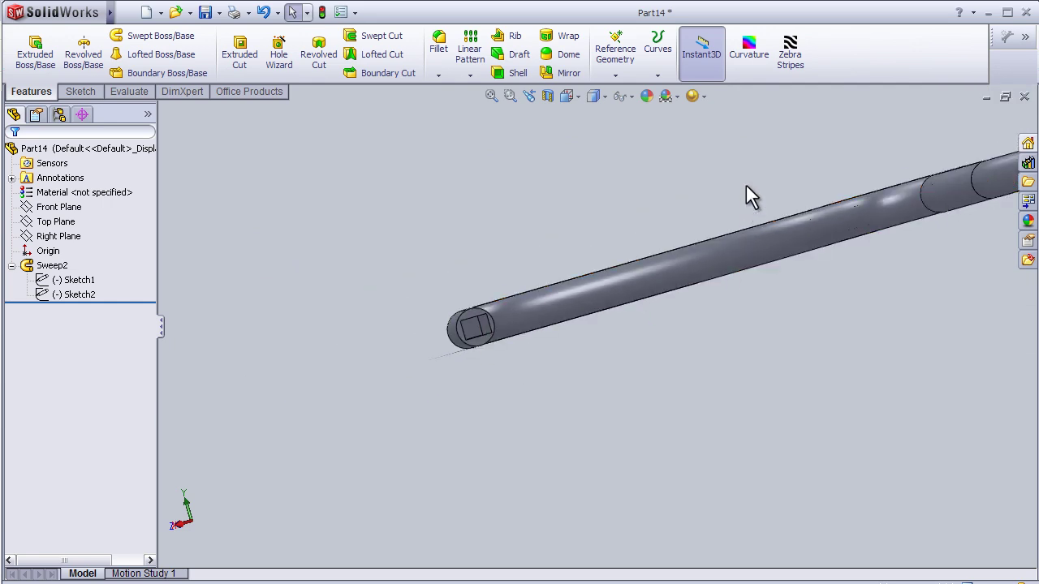
pyautogui.moveTo(748, 194); pyautogui.dragTo(730, 292, button='middle')
pyautogui.scroll(-3, 905, 268)
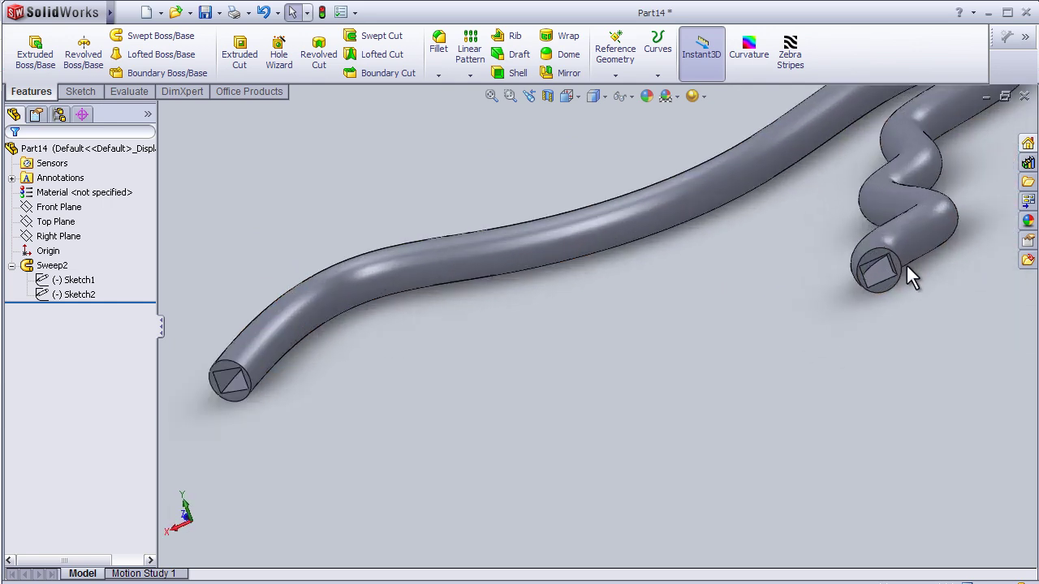
pyautogui.scroll(-5, 907, 271)
pyautogui.click(885, 158)
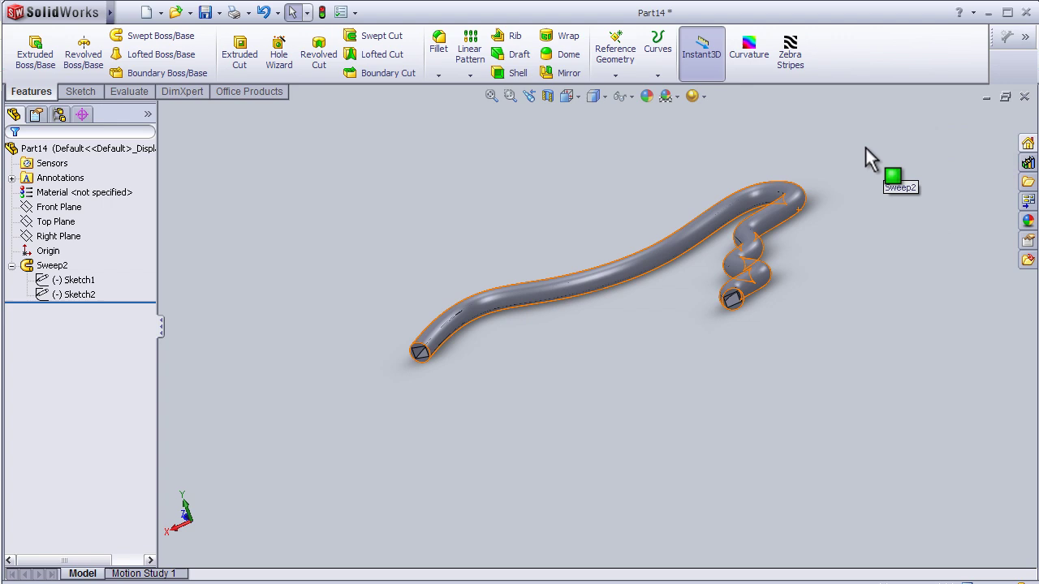
pyautogui.scroll(-2, 811, 149)
pyautogui.click(692, 288)
pyautogui.scroll(-3, 730, 284)
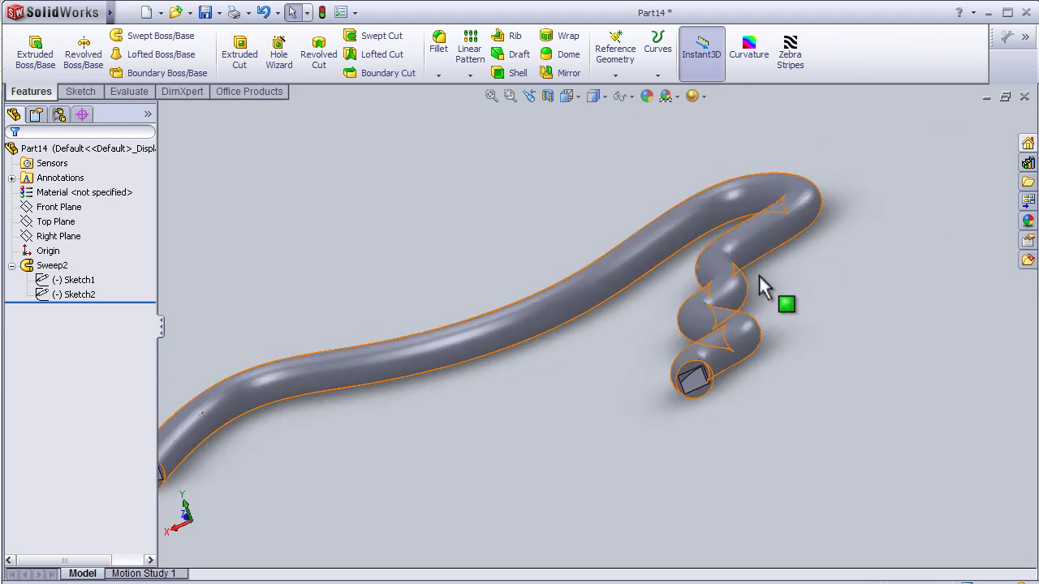
pyautogui.click(611, 374)
pyautogui.moveTo(610, 374); pyautogui.dragTo(621, 372, button='middle')
pyautogui.click(510, 339)
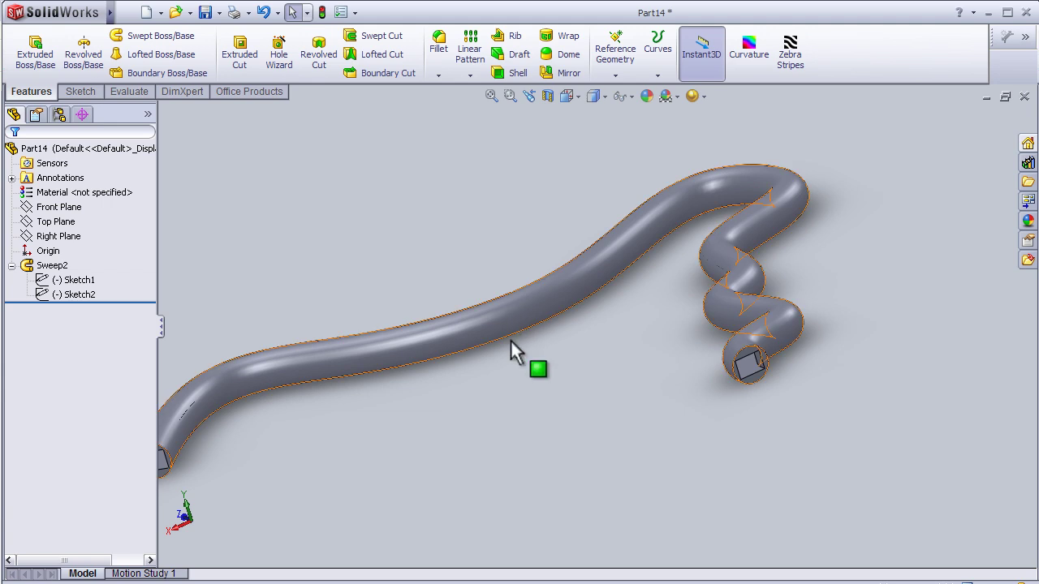
pyautogui.scroll(-2, 658, 203)
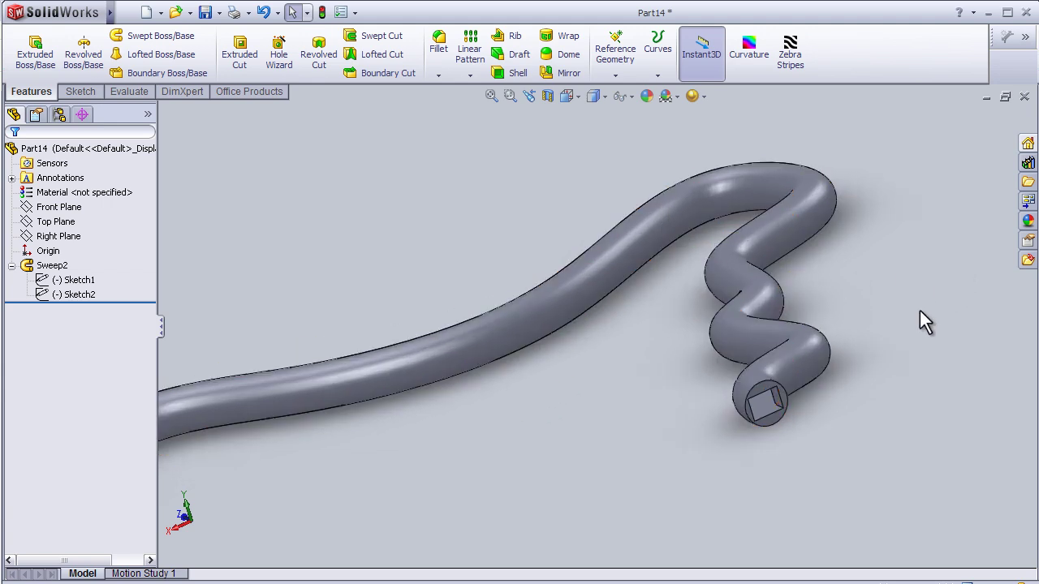